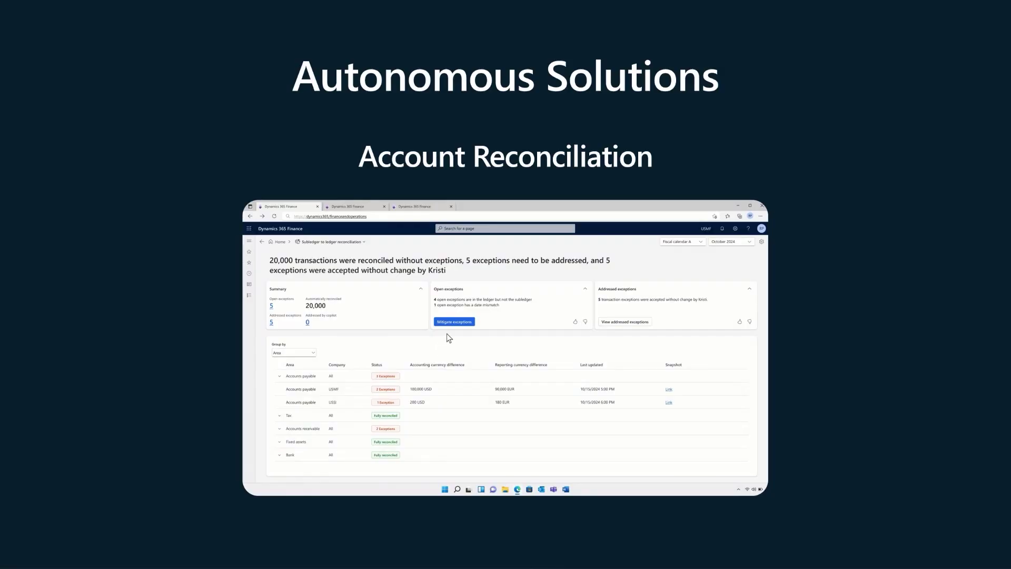
Step: Reverse the ledger transaction behind exception VI0000111 from the Mitigate exceptions list
left_click(456, 323)
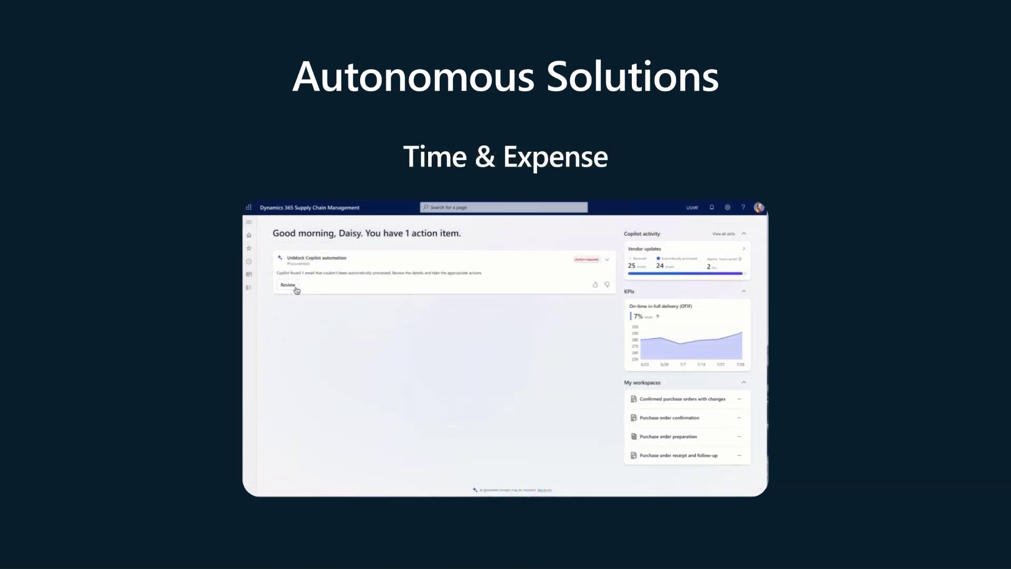
left_click(295, 287)
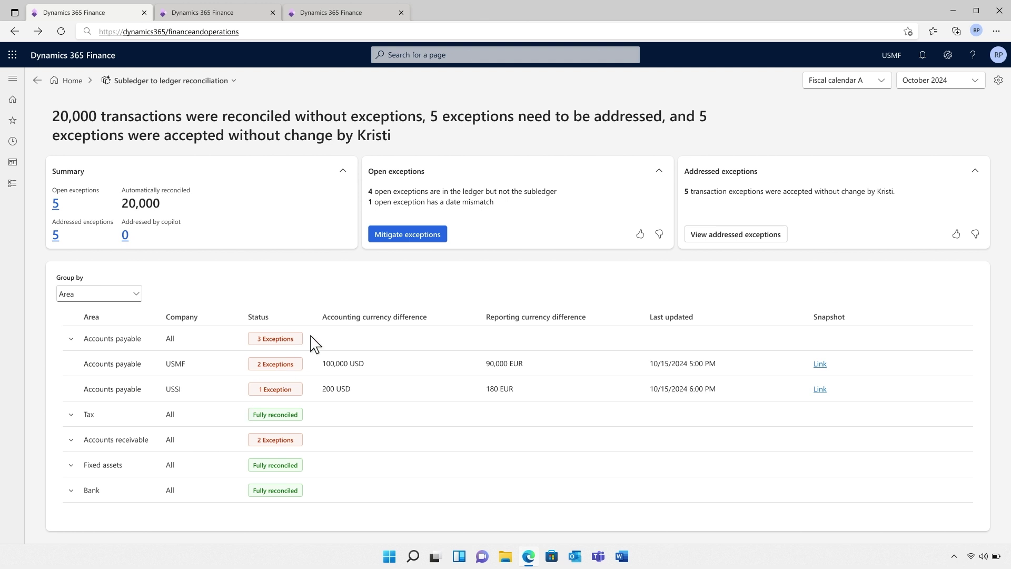
left_click(411, 238)
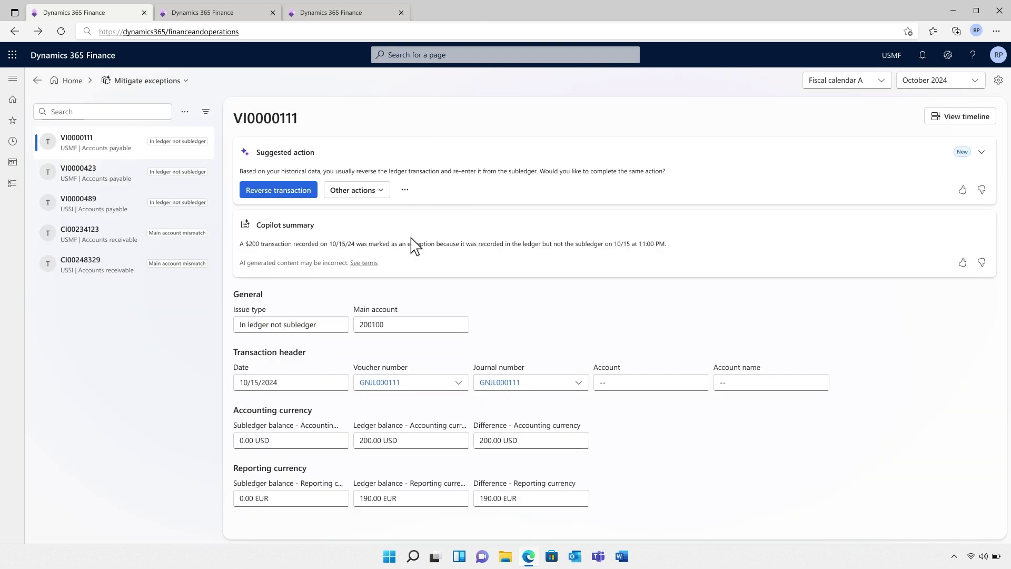
left_click(272, 194)
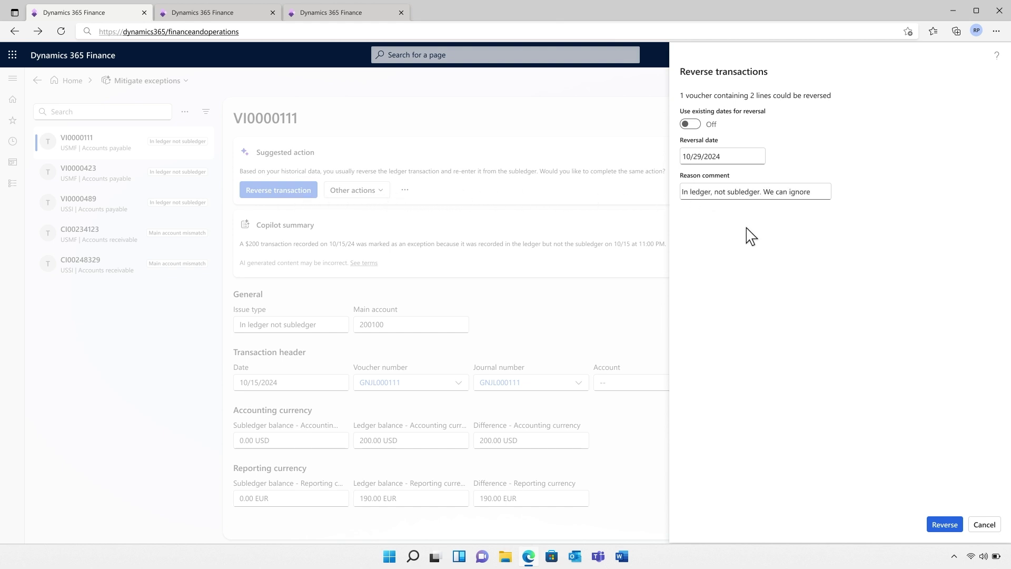
left_click(944, 529)
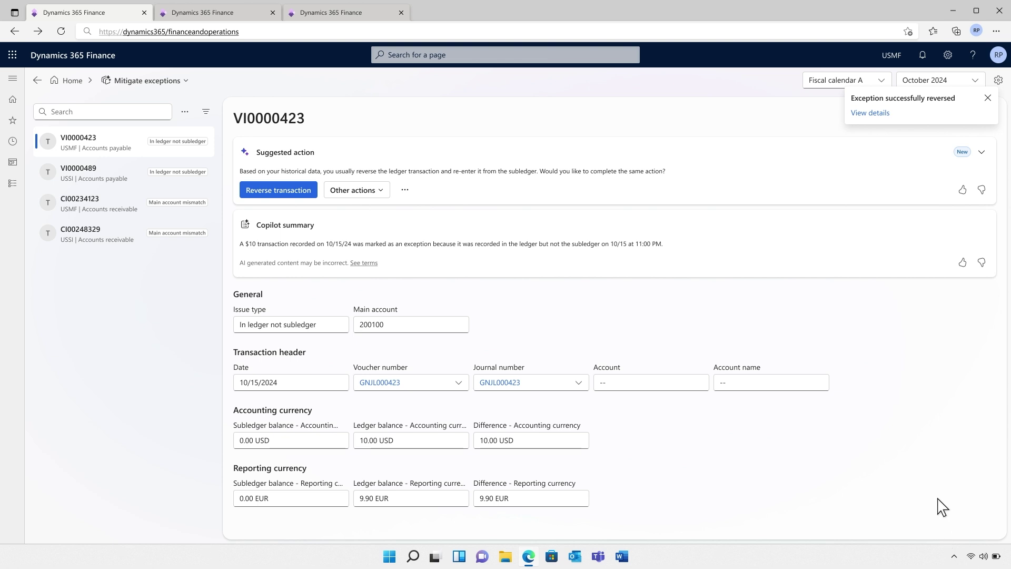
Step: Check the reversal's timeline, confirm reconciliation has no open exceptions, then view the matching rules
left_click(870, 113)
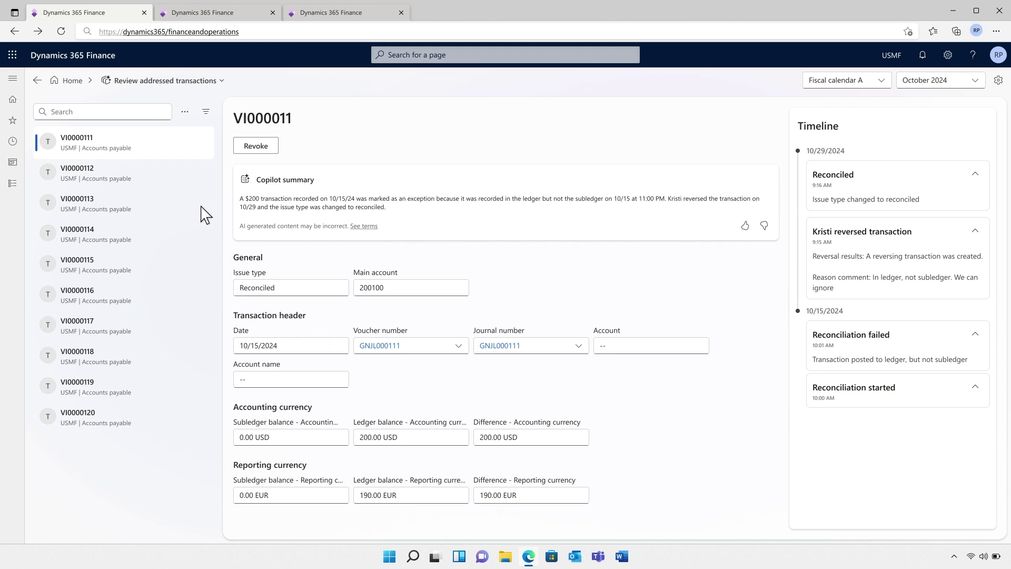
left_click(13, 100)
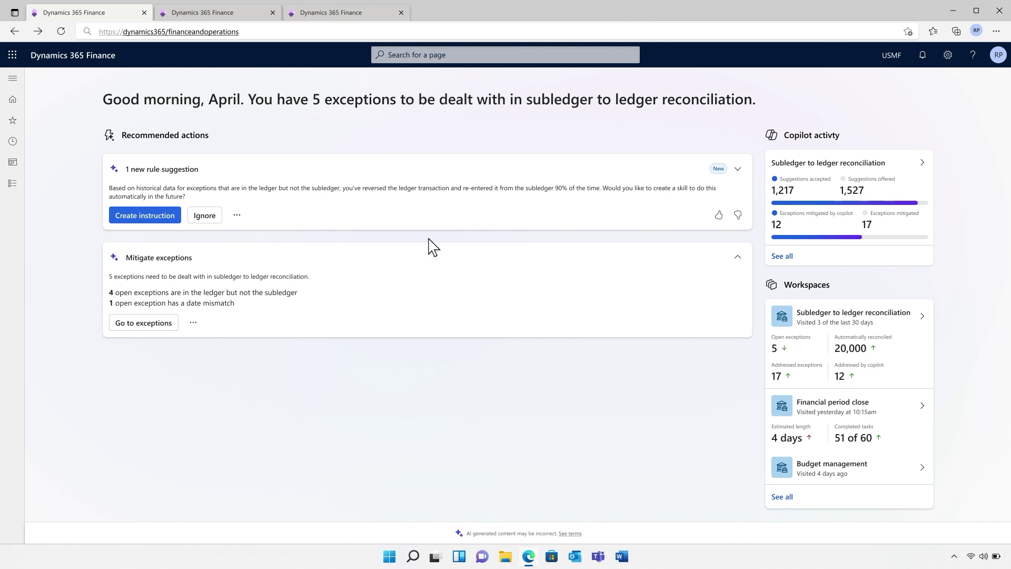
left_click(812, 328)
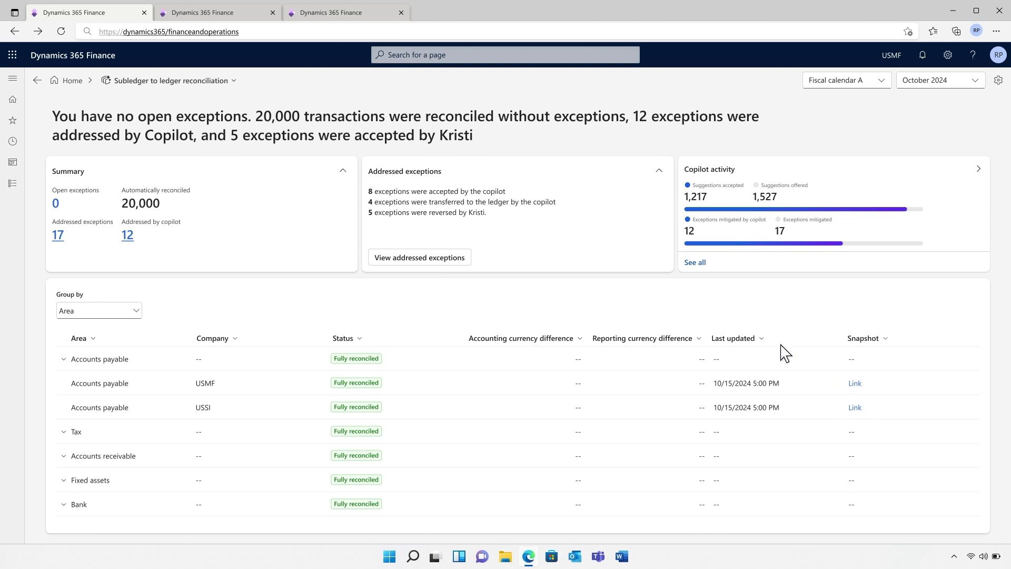
left_click(237, 15)
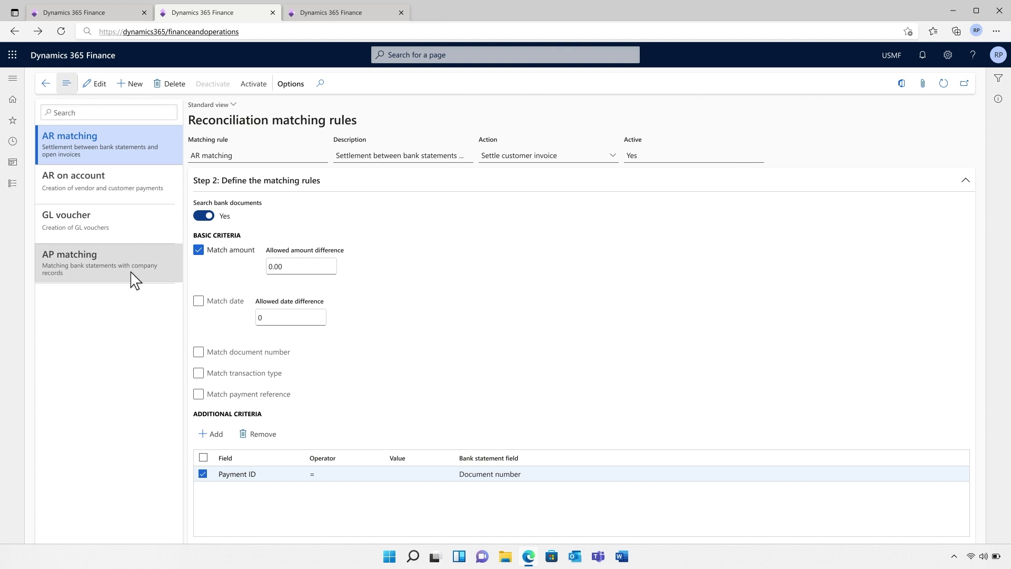
Step: Bring up the USMF OPER worksheet: 90,500.00 matched, 65,000.00 unmatched
left_click(342, 15)
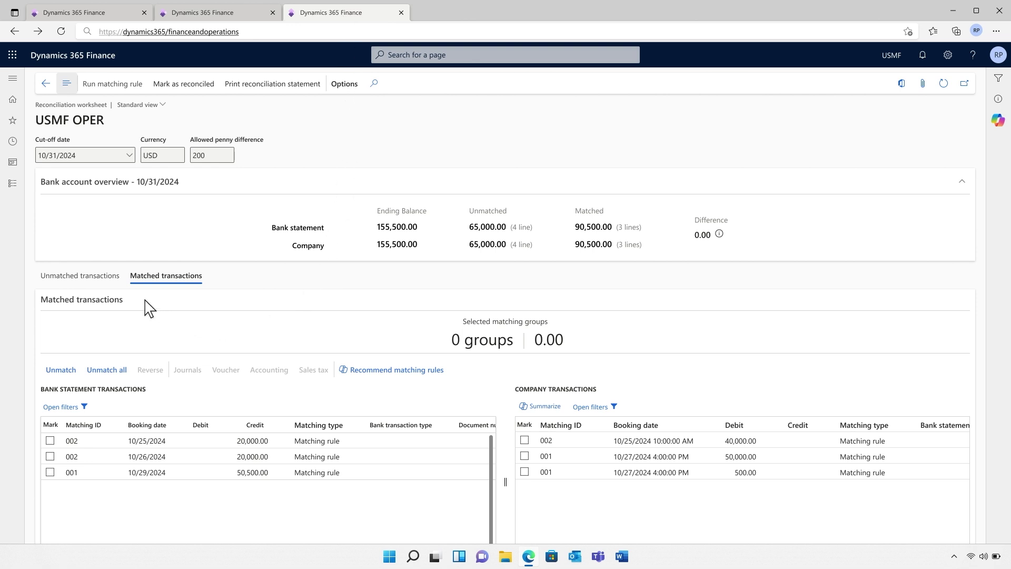
Step: Match the 10,000, 20,000 and 30,000 bank lines with the two 30,000.00 company transactions
left_click(91, 279)
left_click(55, 443)
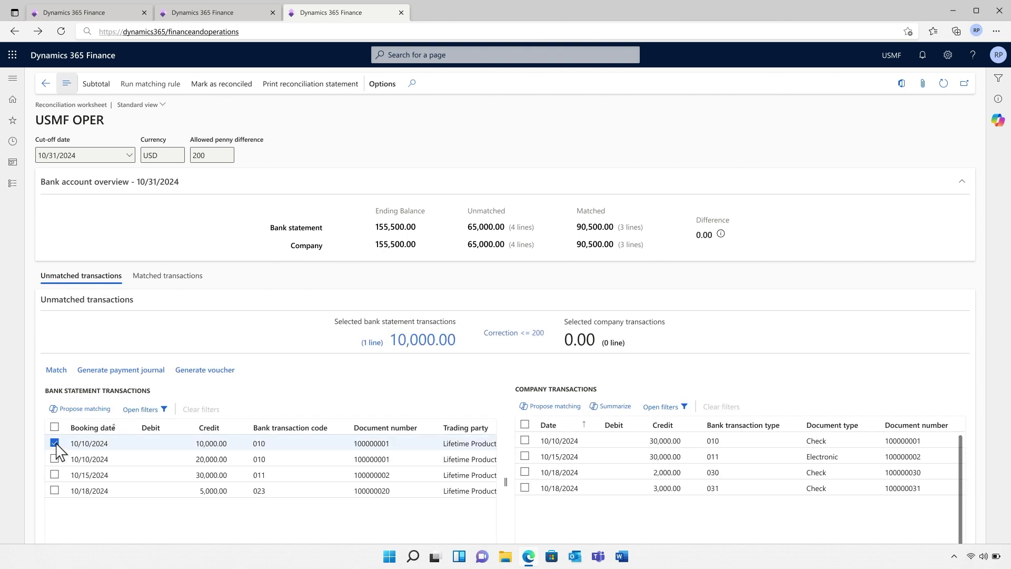
left_click(55, 459)
left_click(55, 474)
left_click(524, 440)
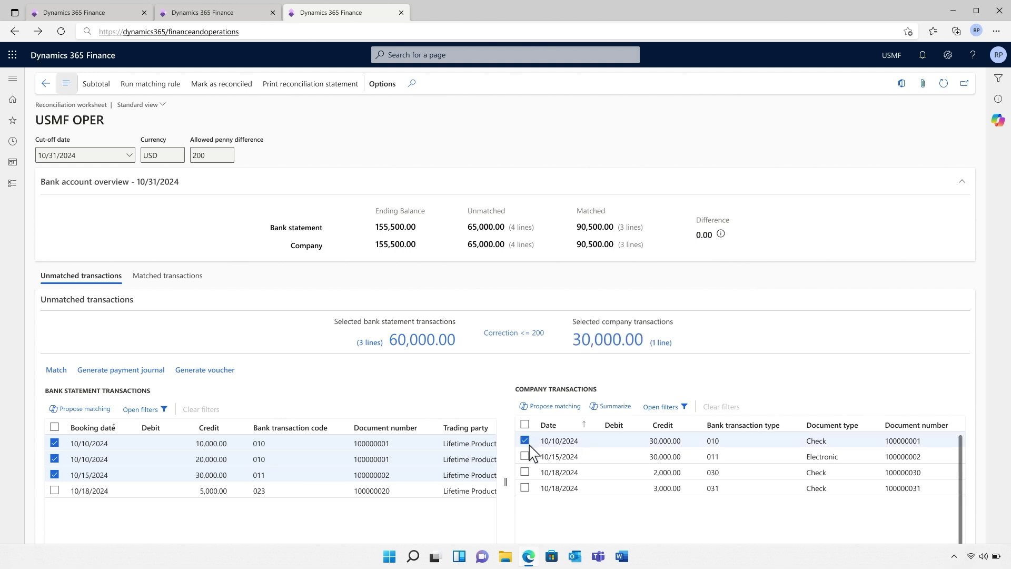
left_click(524, 456)
left_click(53, 372)
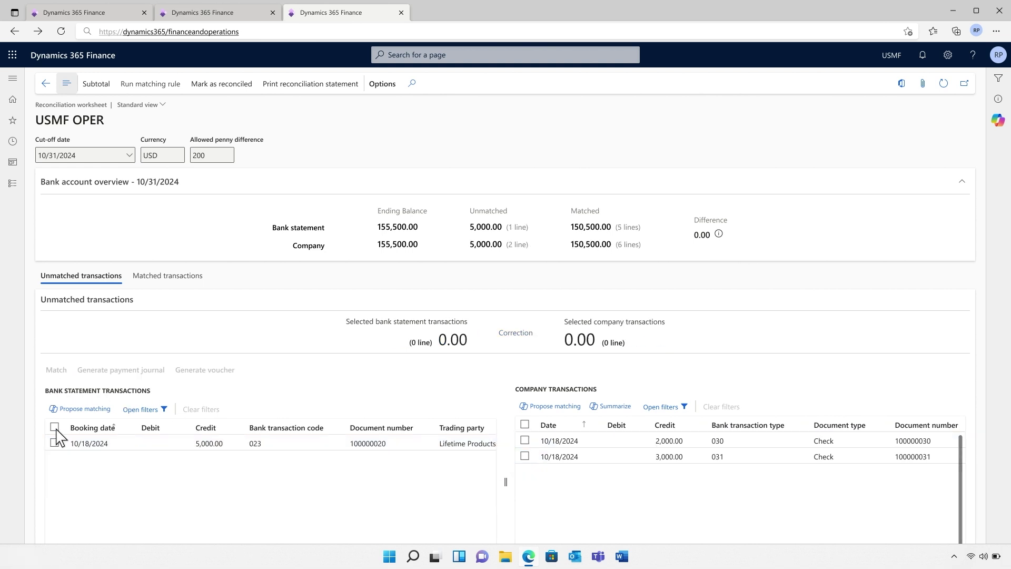
Step: Match the remaining 10/18 5,000.00 bank line using the proposed company match
left_click(55, 443)
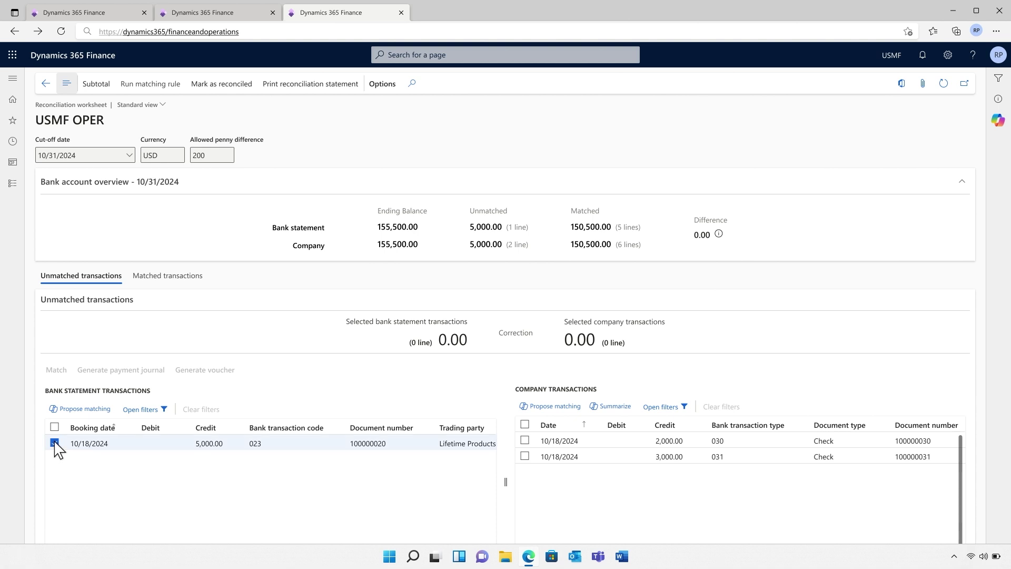
left_click(87, 409)
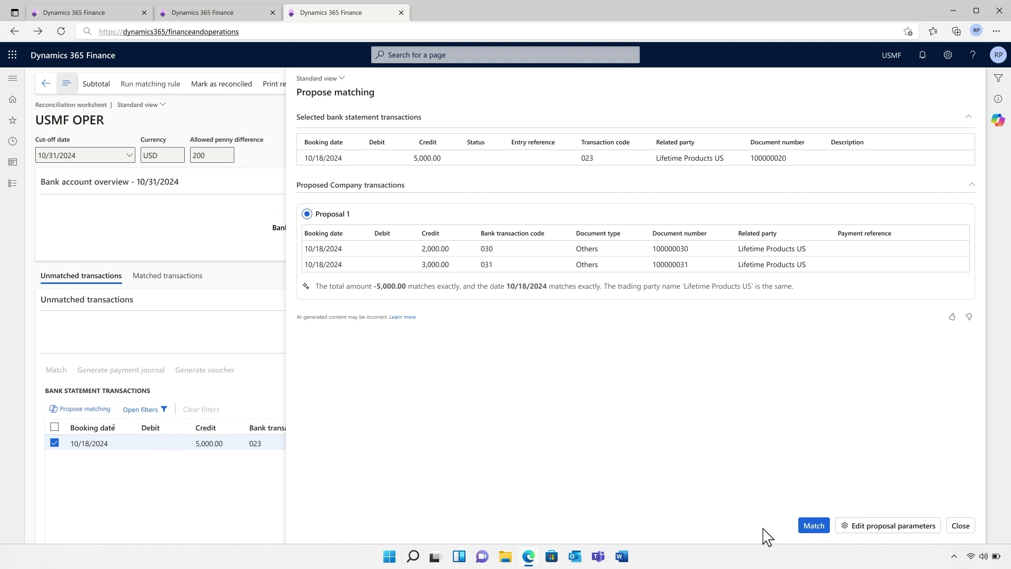
left_click(817, 527)
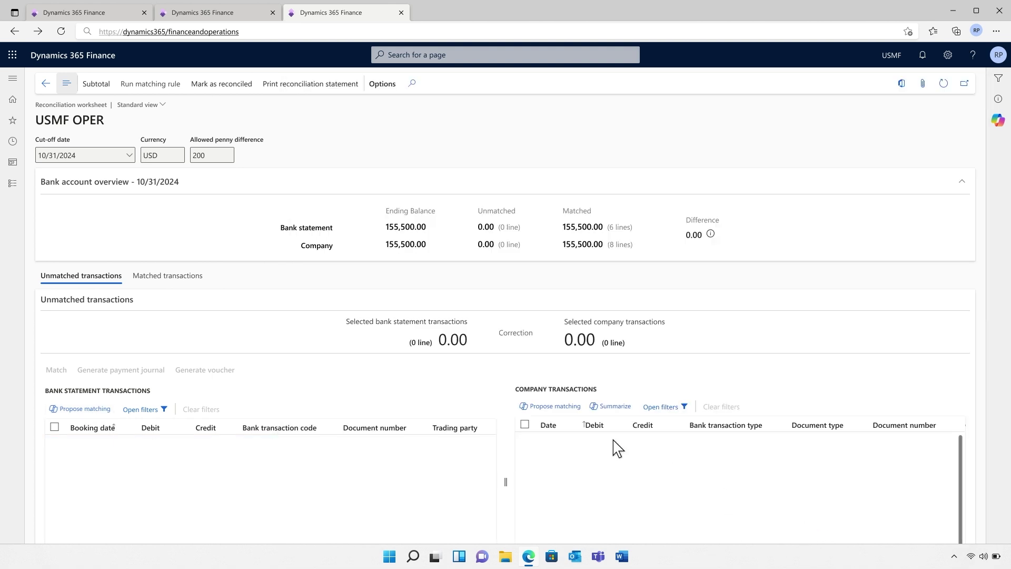
Step: Save and activate Copilot's recommended MatchRefID rule based on matched group 005
left_click(187, 287)
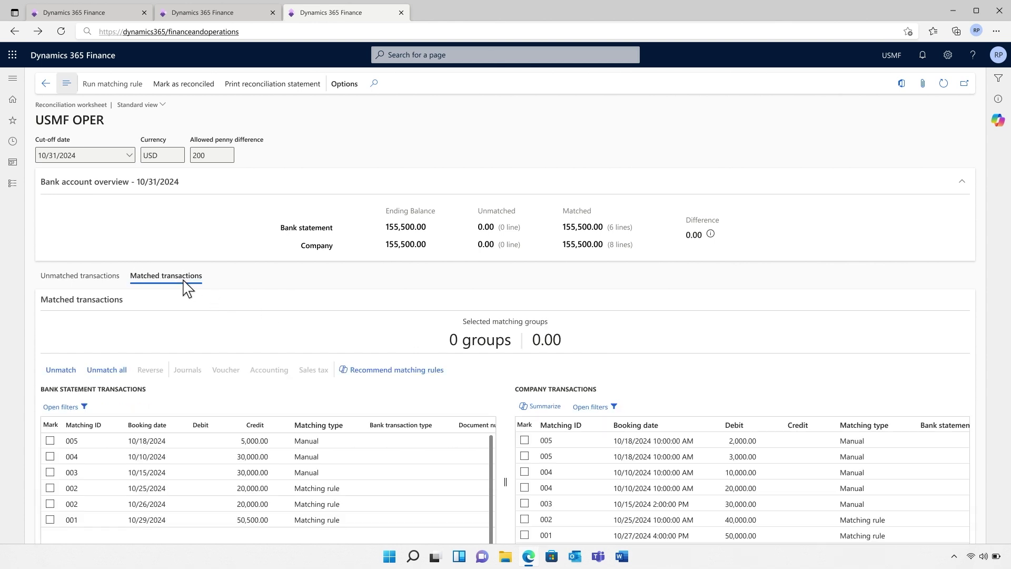
left_click(50, 441)
left_click(524, 440)
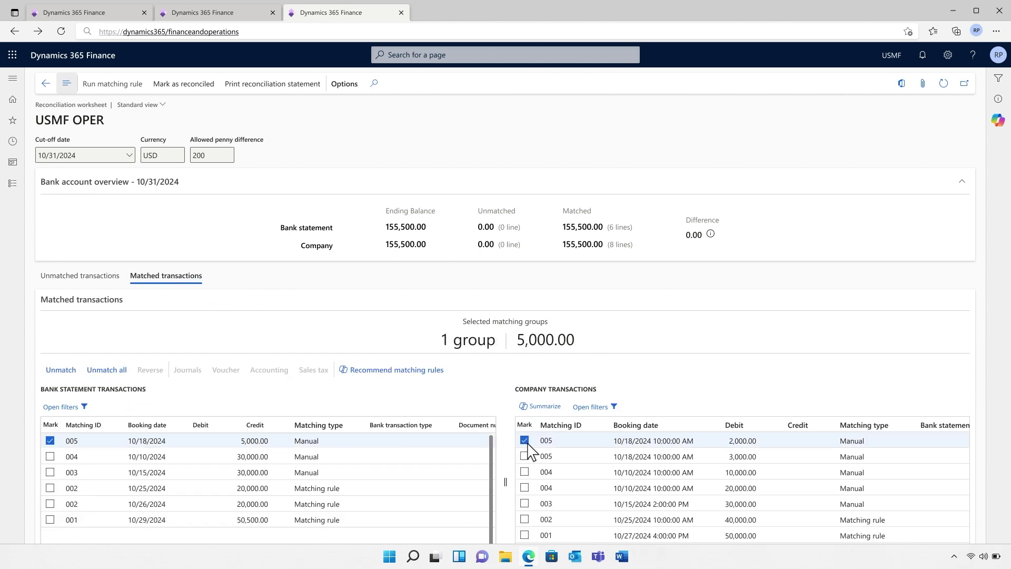
left_click(388, 371)
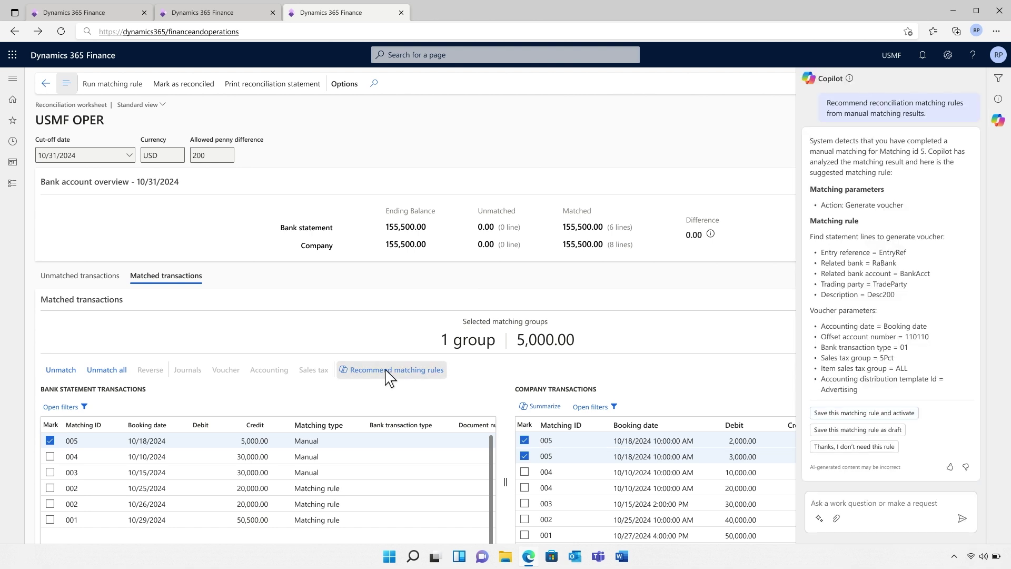
left_click(906, 418)
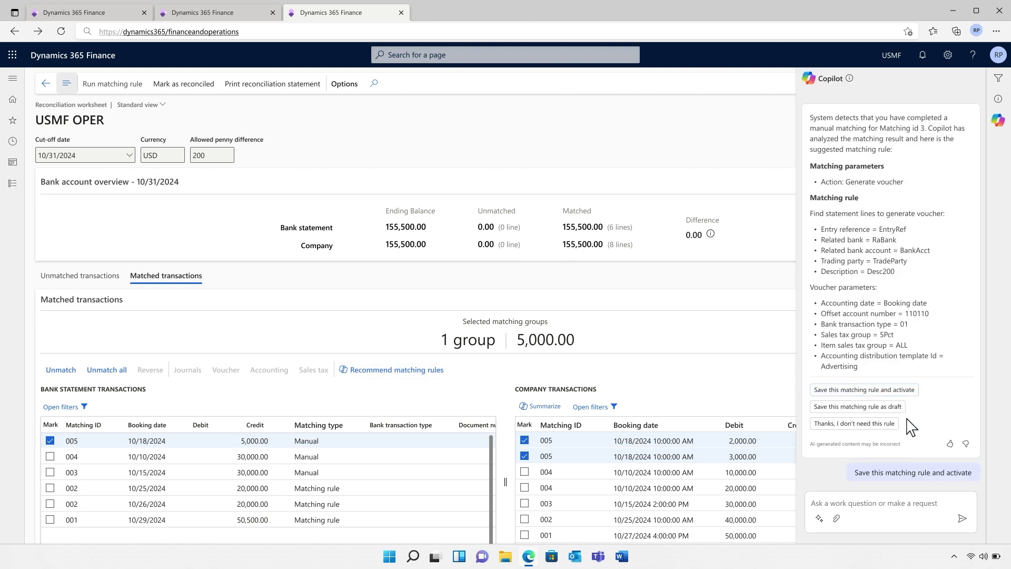
left_click(948, 507)
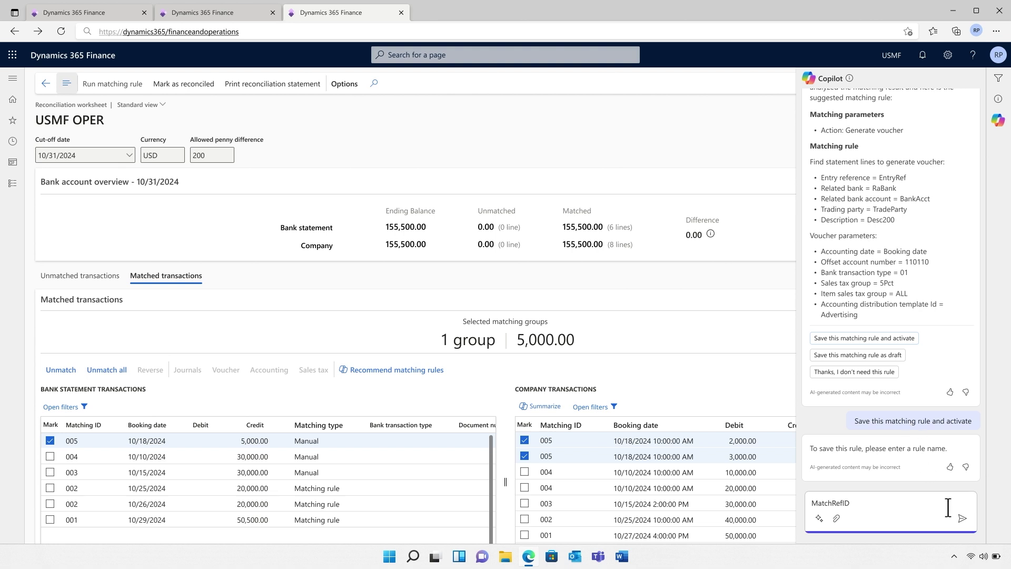
left_click(961, 519)
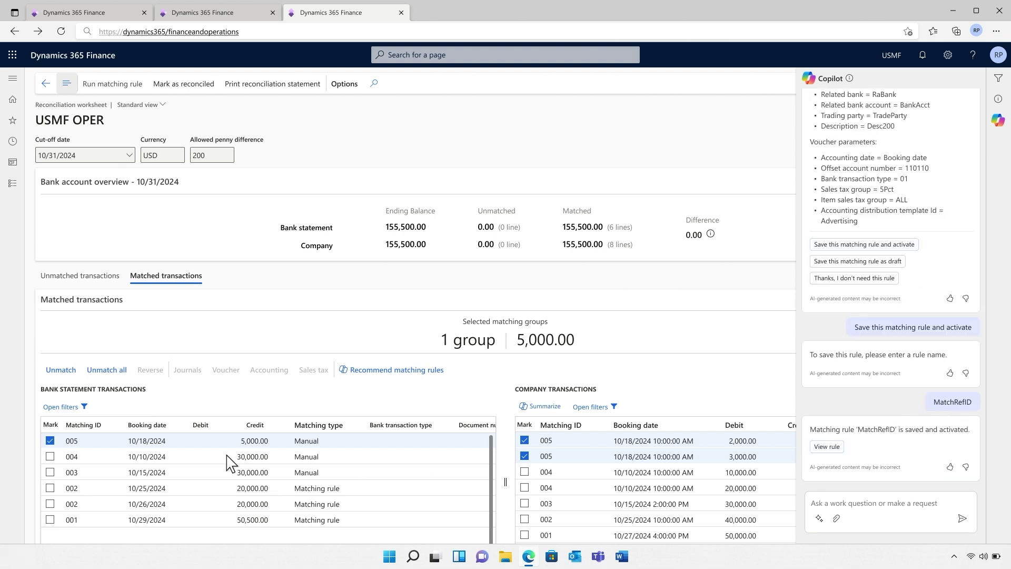
Step: Summarize company transaction 005's history and export the reconciliation statement to Excel
left_click(50, 440)
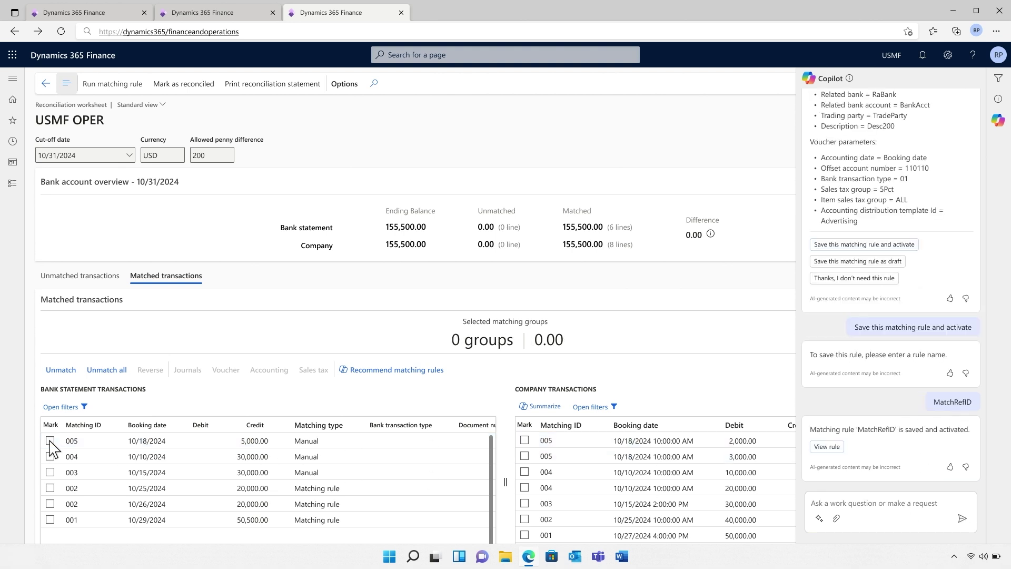
left_click(580, 442)
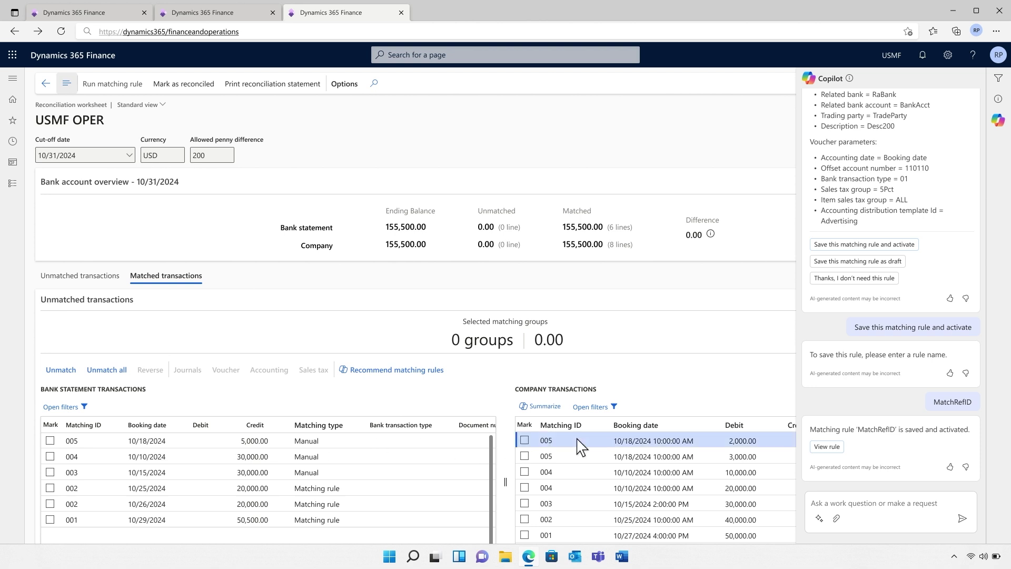
left_click(539, 407)
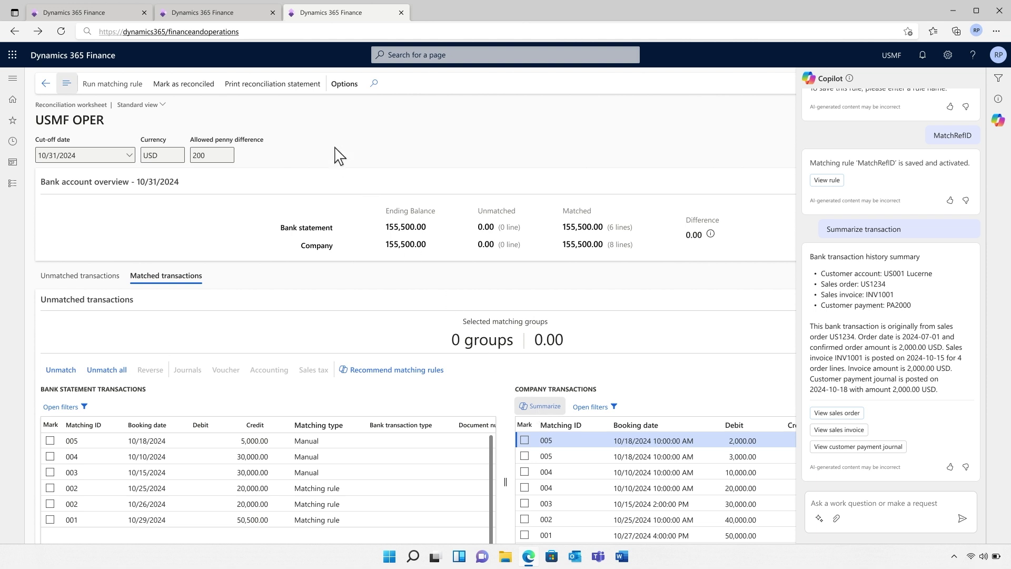
left_click(286, 84)
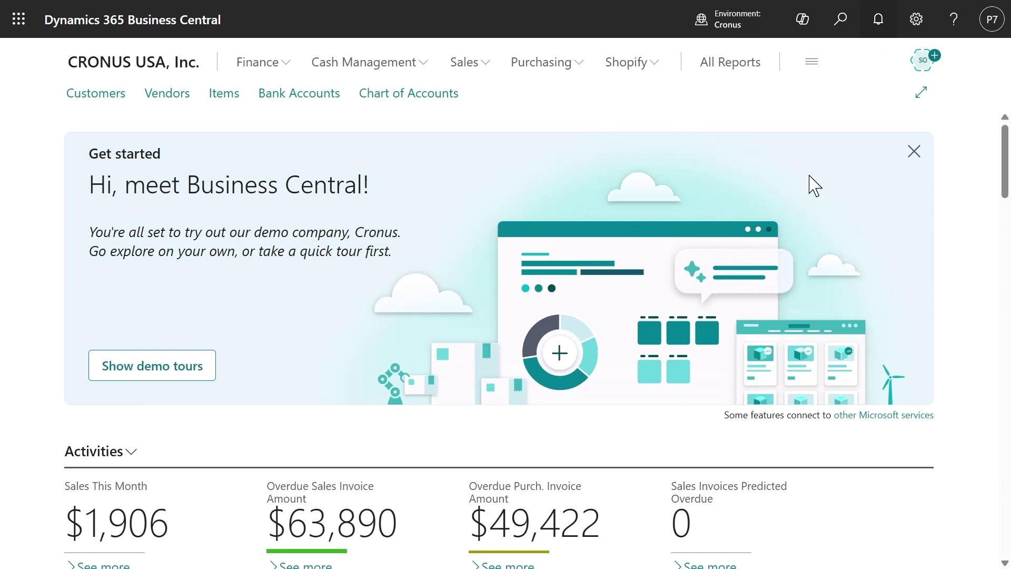
Step: Set the sales order copilot Active on the Cronus Sales Team mailbox, then bring up the 'Order for coffee items' draft
left_click(921, 66)
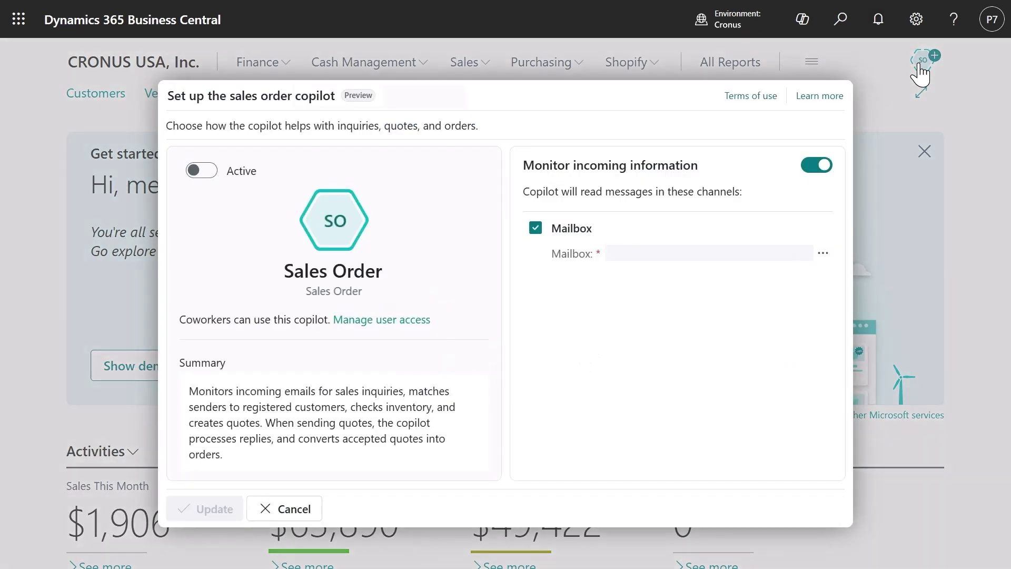
left_click(823, 254)
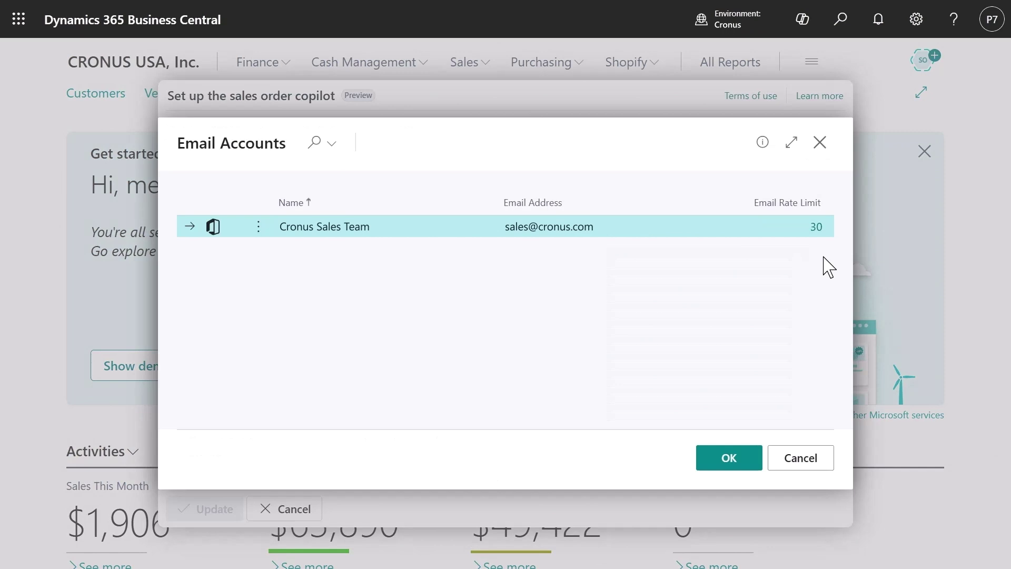
left_click(728, 458)
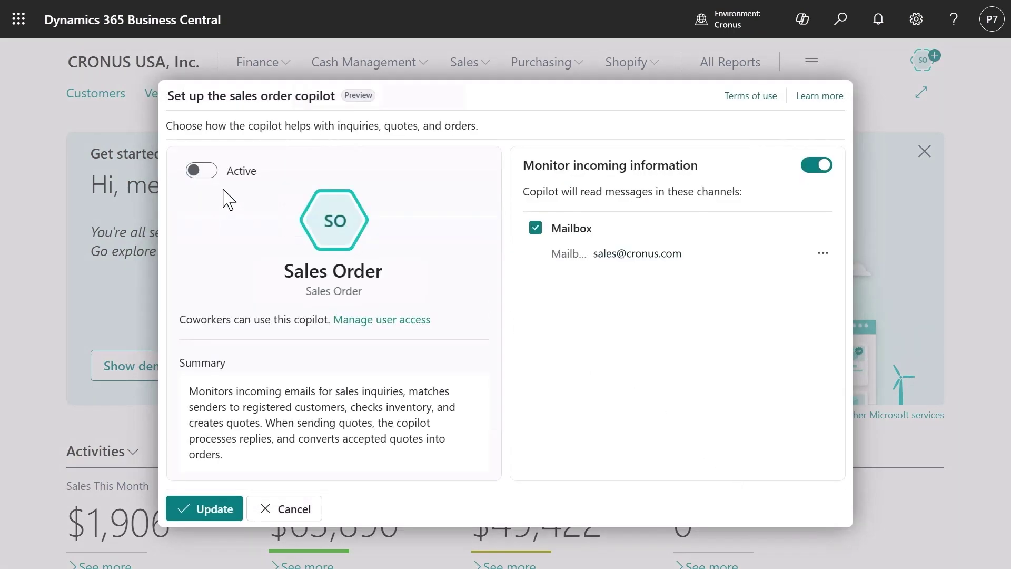
left_click(199, 174)
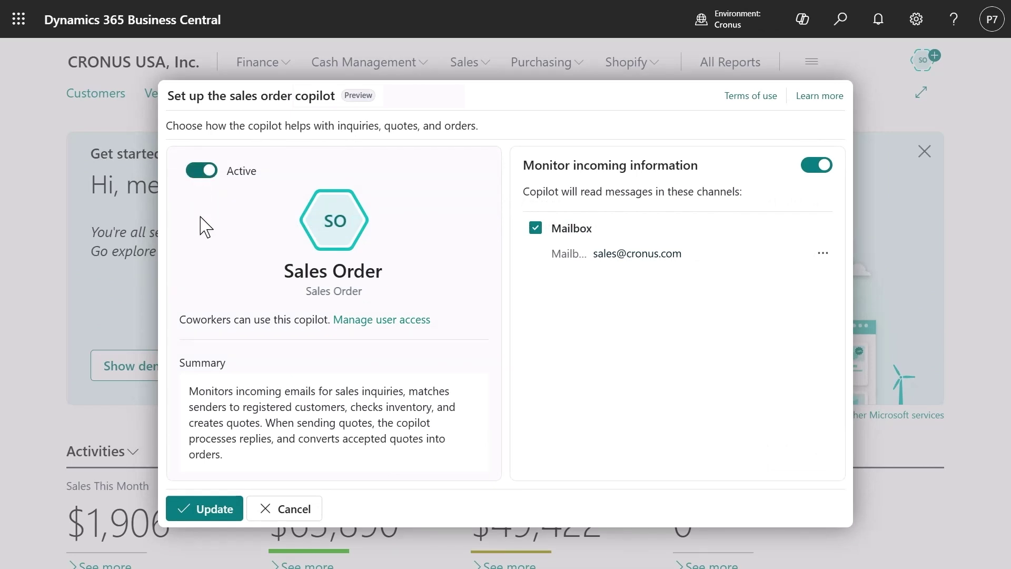
left_click(216, 509)
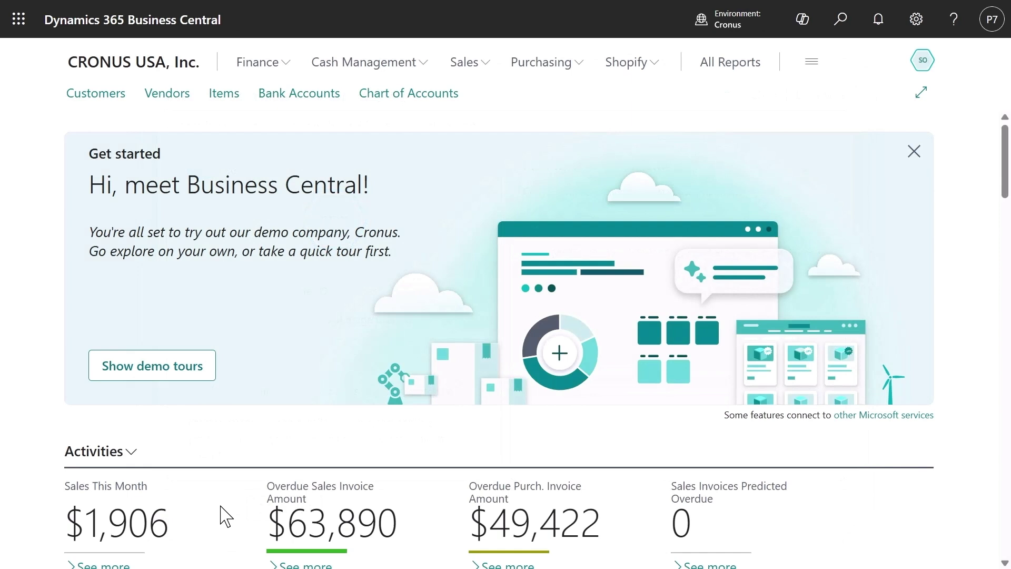
mouse_move(327, 553)
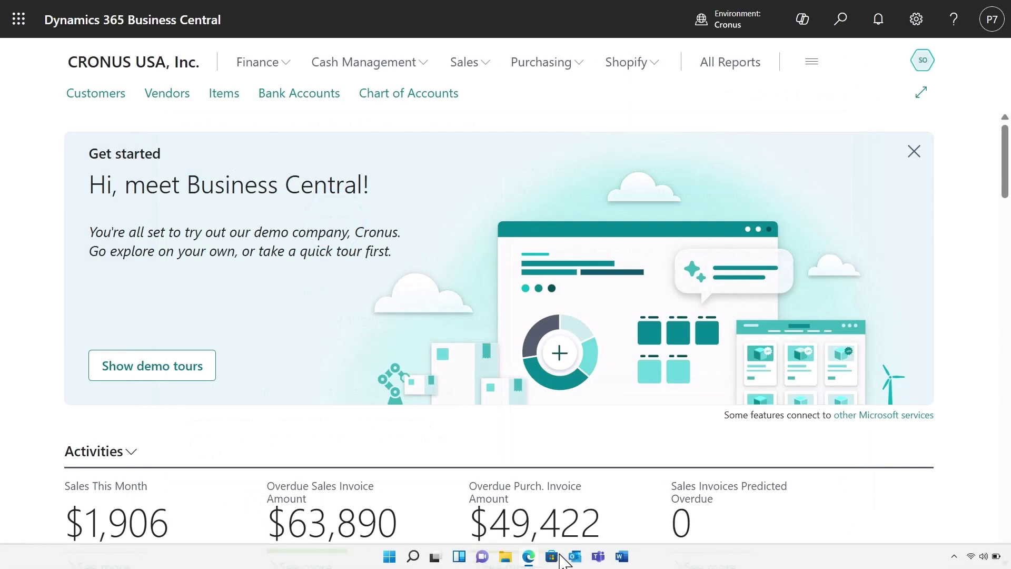
left_click(575, 557)
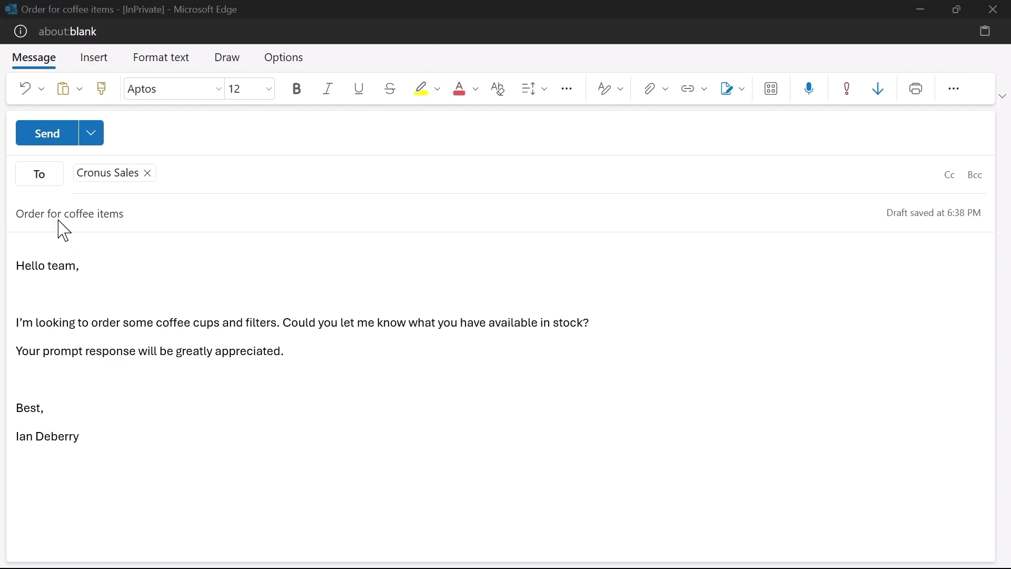
Step: Send the coffee-items order, read the Cronus Sales Team reply and preview Sales - Quote.pdf
left_click(50, 140)
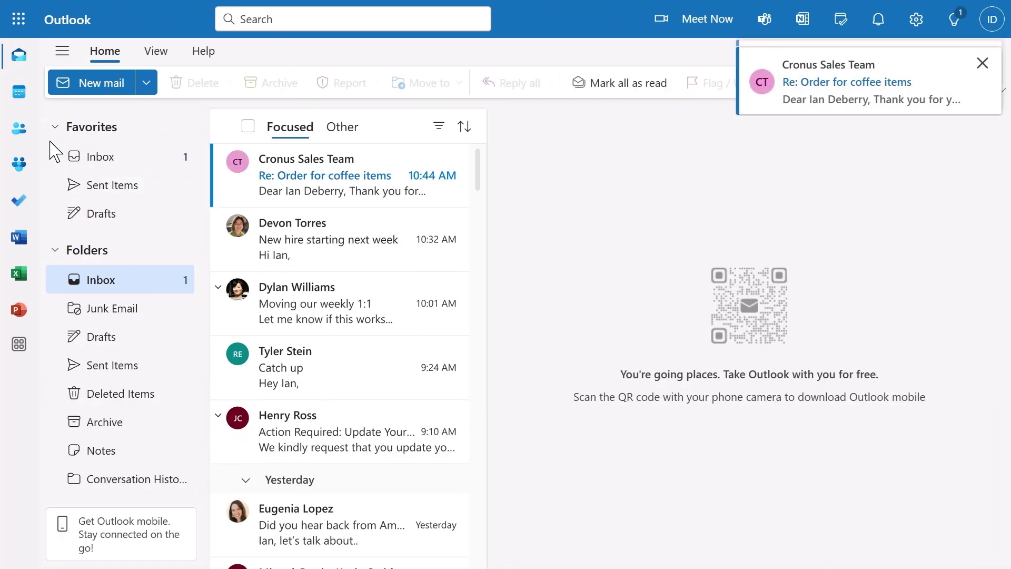
left_click(390, 181)
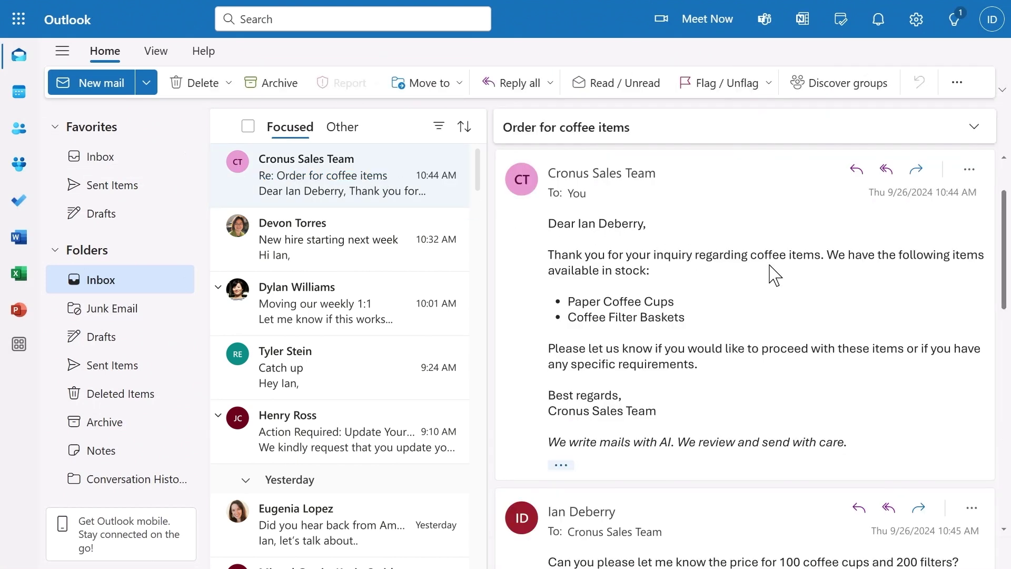
scroll(810, 283, "down", 2)
scroll(810, 283, "down", 3)
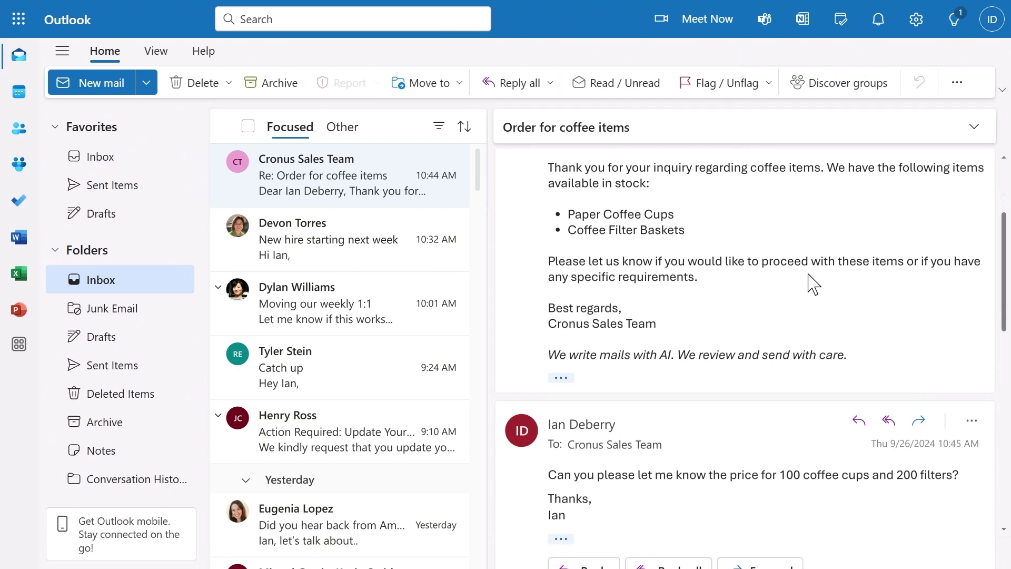
scroll(810, 283, "down", 2)
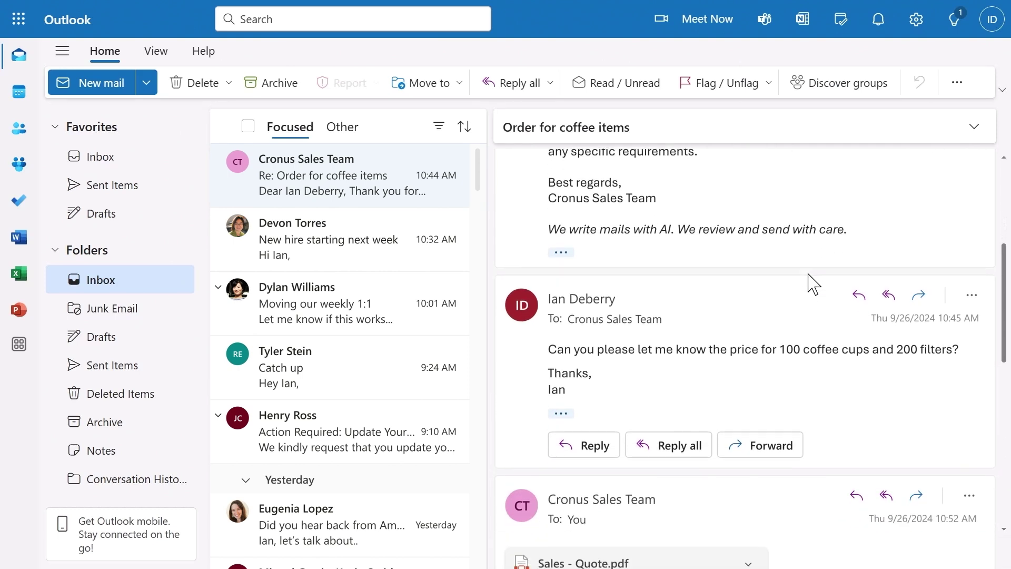
scroll(811, 283, "down", 3)
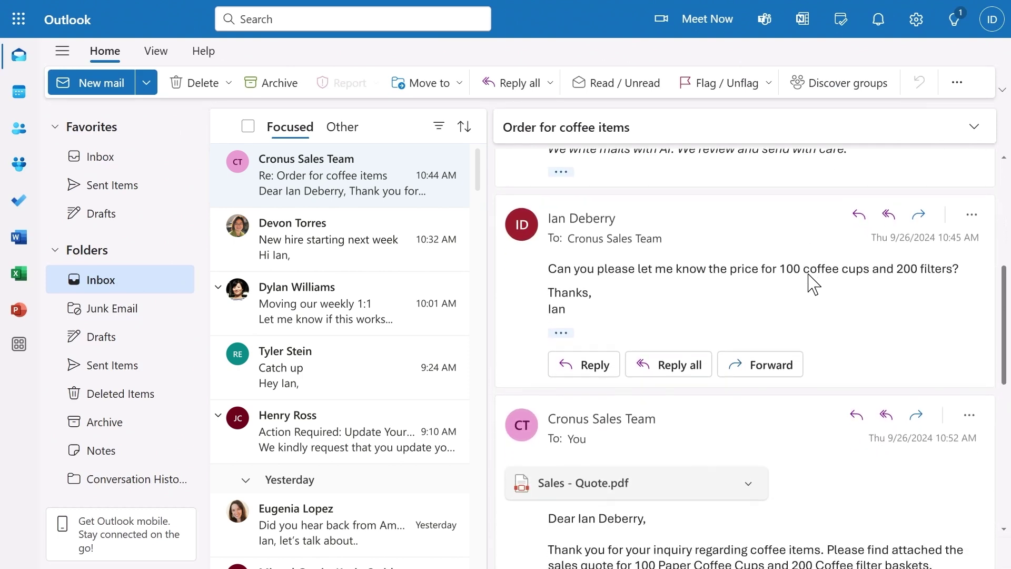
scroll(811, 283, "down", 2)
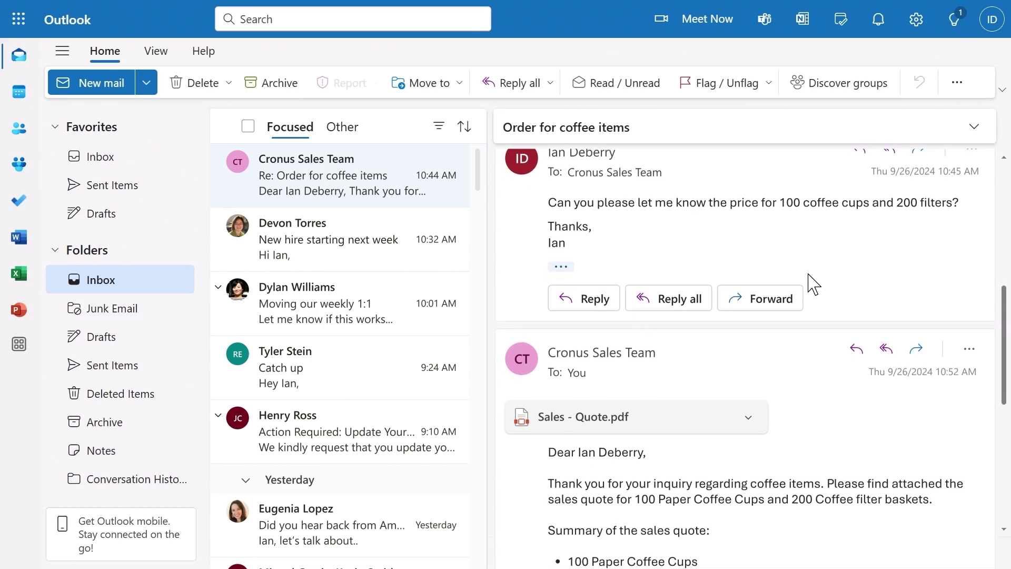
scroll(810, 283, "down", 4)
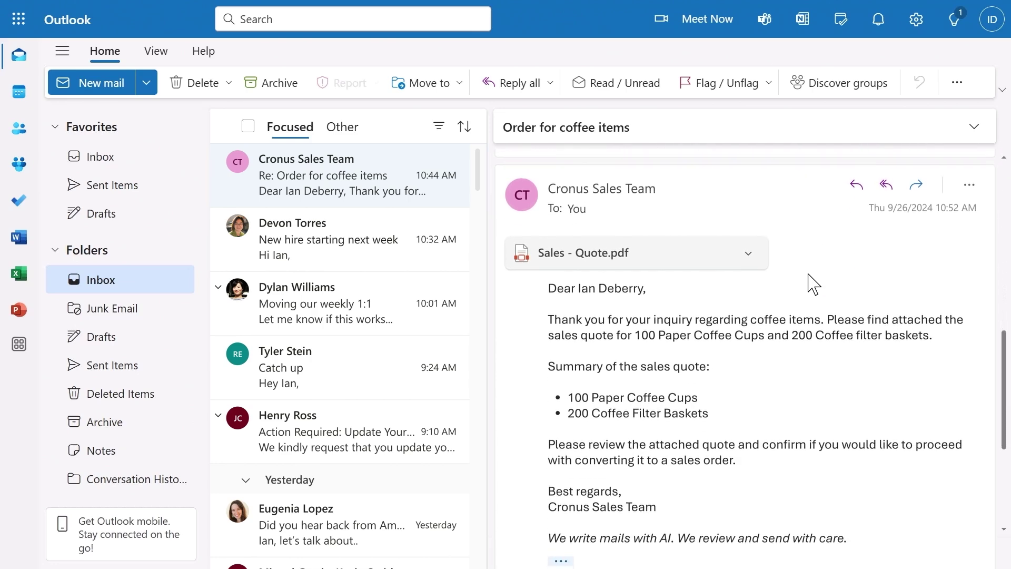
scroll(810, 283, "down", 2)
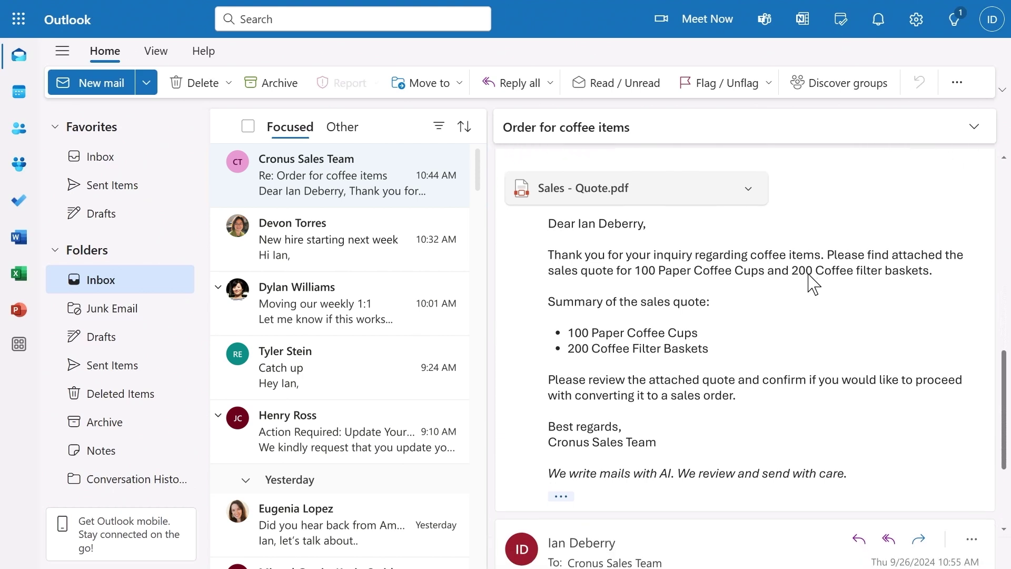
left_click(584, 174)
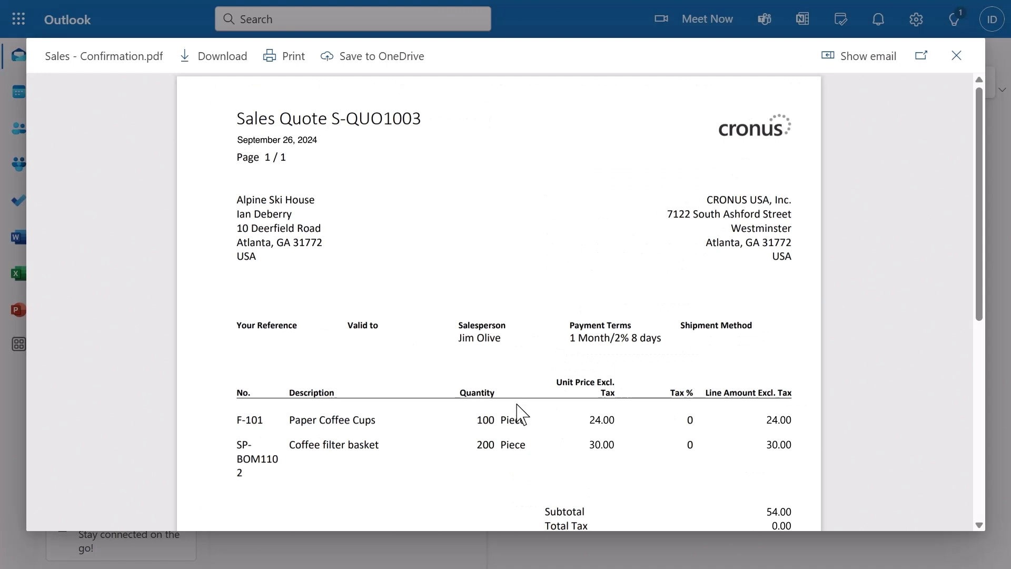
left_click(532, 556)
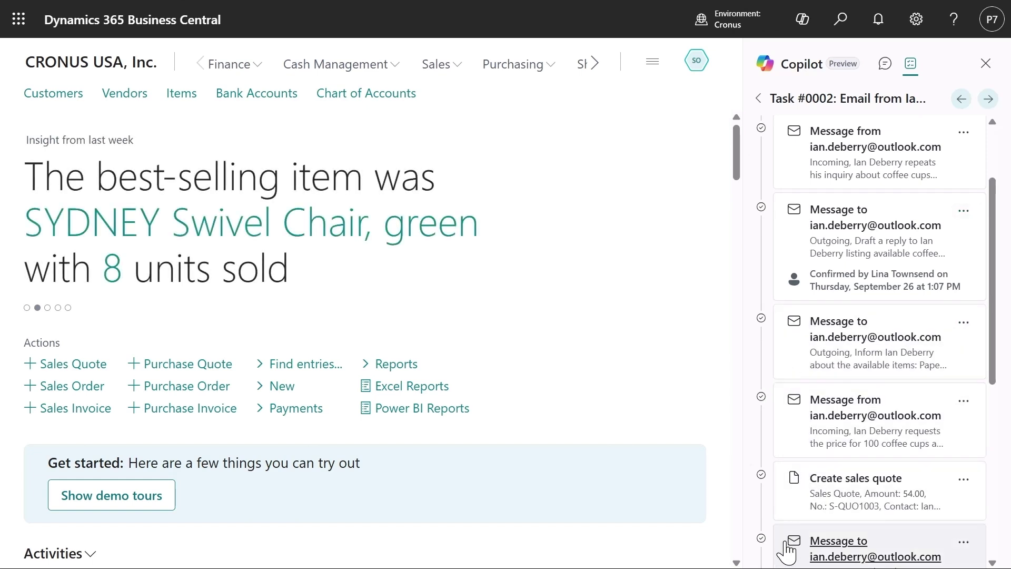
Step: Scroll through Task #0002's history, then show the Sales Order agent's task list
scroll(787, 550, "down", 3)
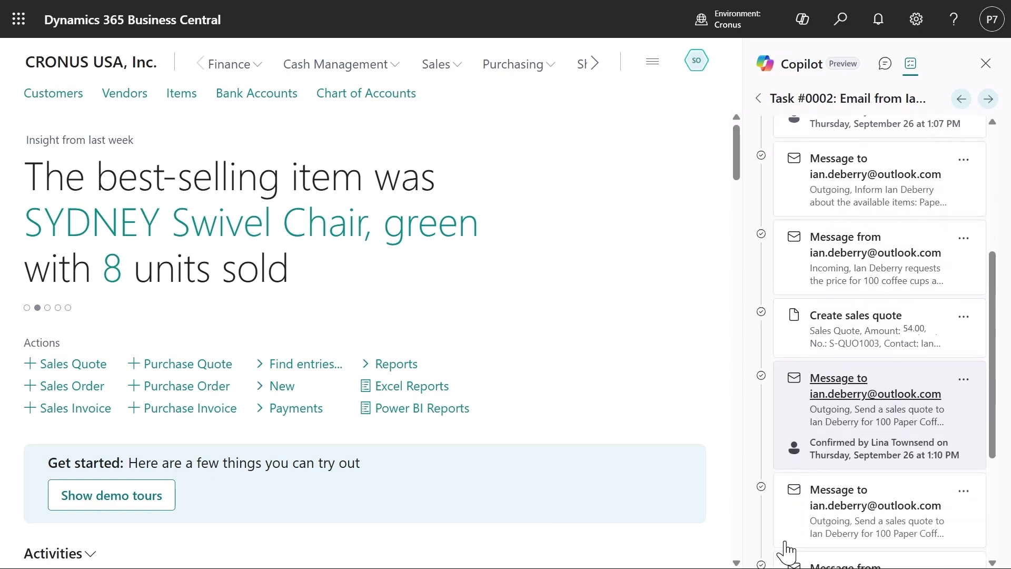
scroll(787, 550, "down", 3)
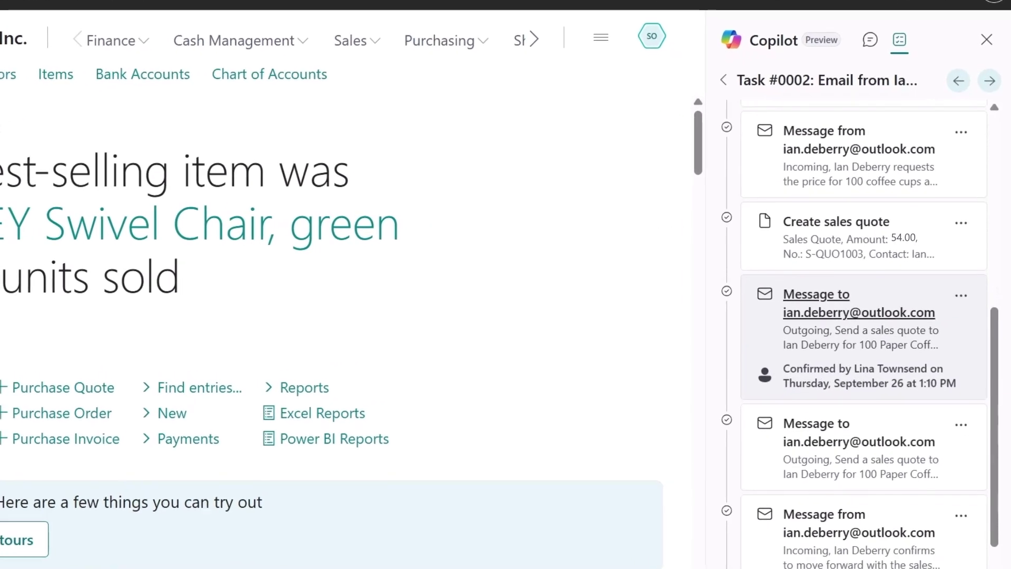
scroll(863, 332, "down", 2)
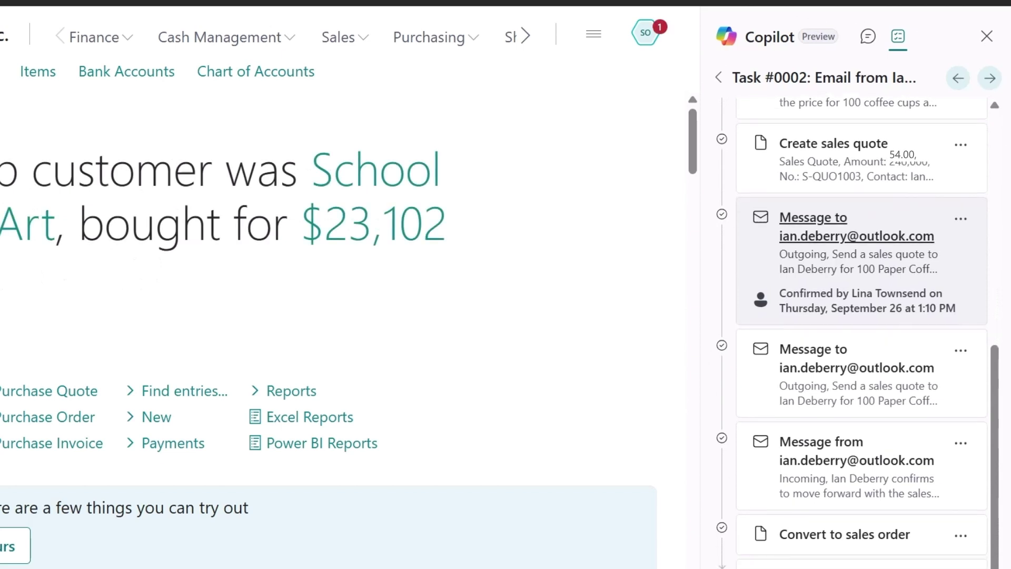
scroll(756, 388, "down", 1)
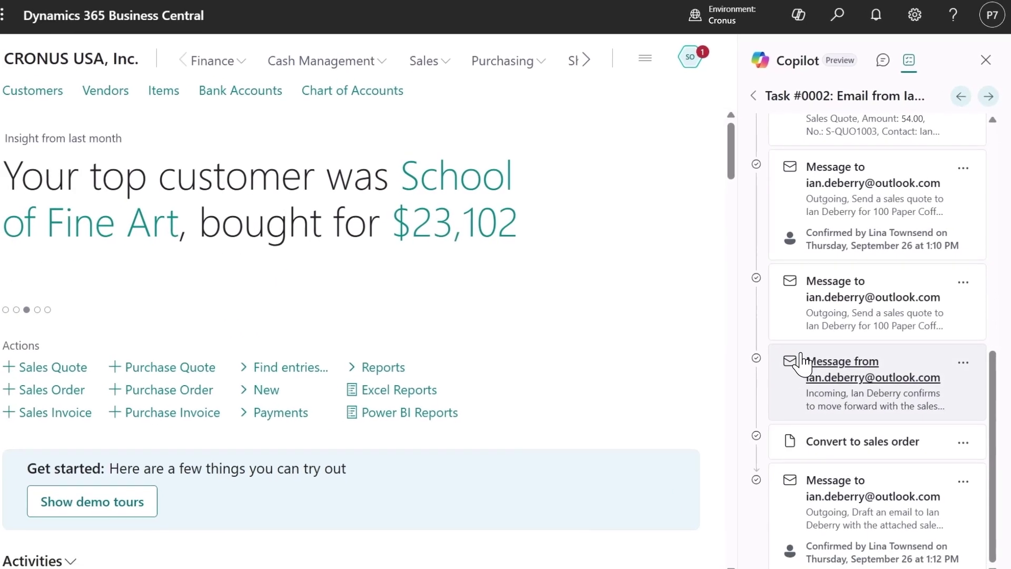
left_click(693, 59)
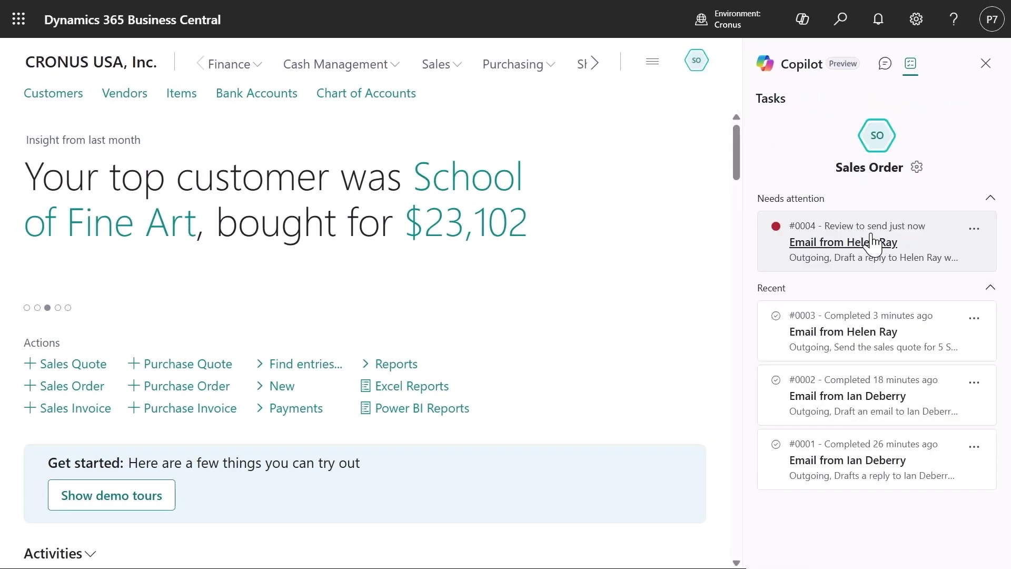
Step: Open task #0004's sales quote S-QUO1005 and set its Invoice Discount % to 5
left_click(880, 253)
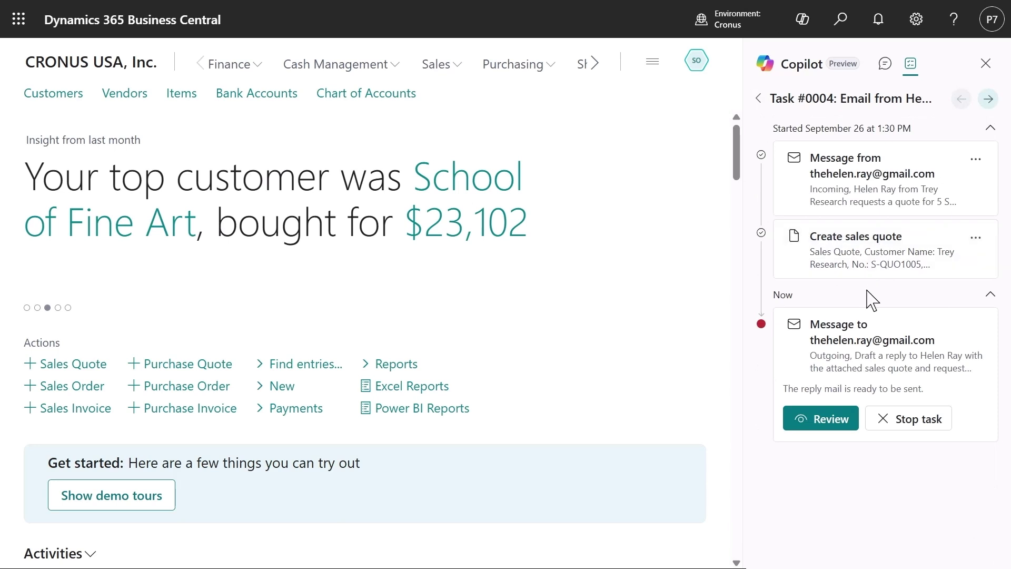
left_click(821, 419)
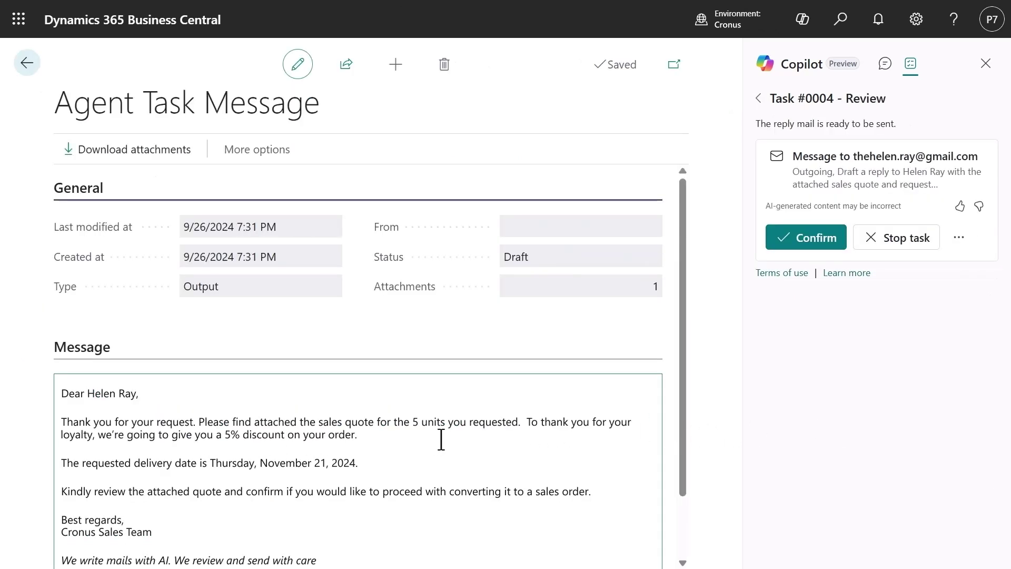
left_click(758, 100)
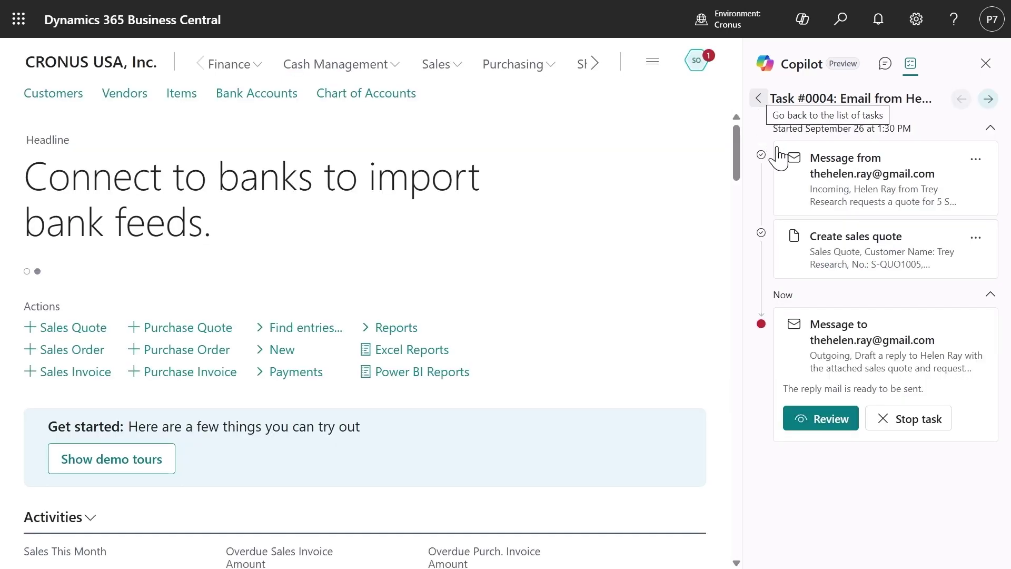
left_click(825, 247)
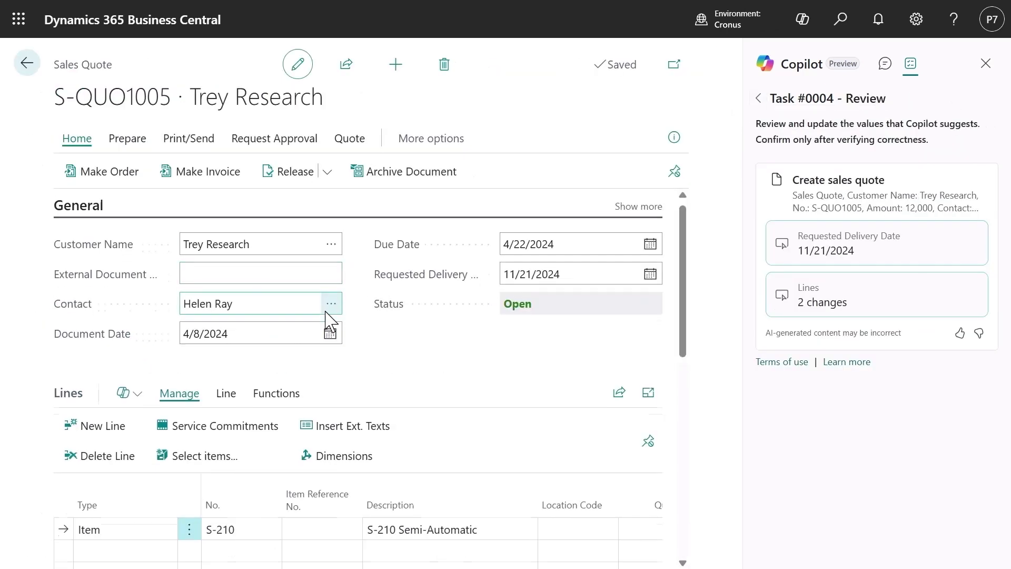
scroll(325, 316, "down", 5)
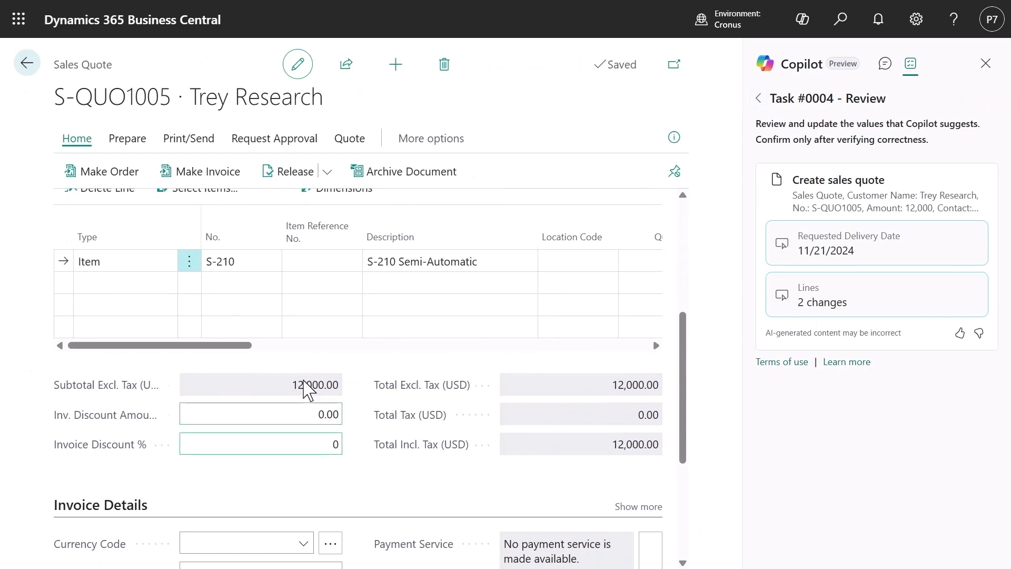
left_click(289, 444)
type("5")
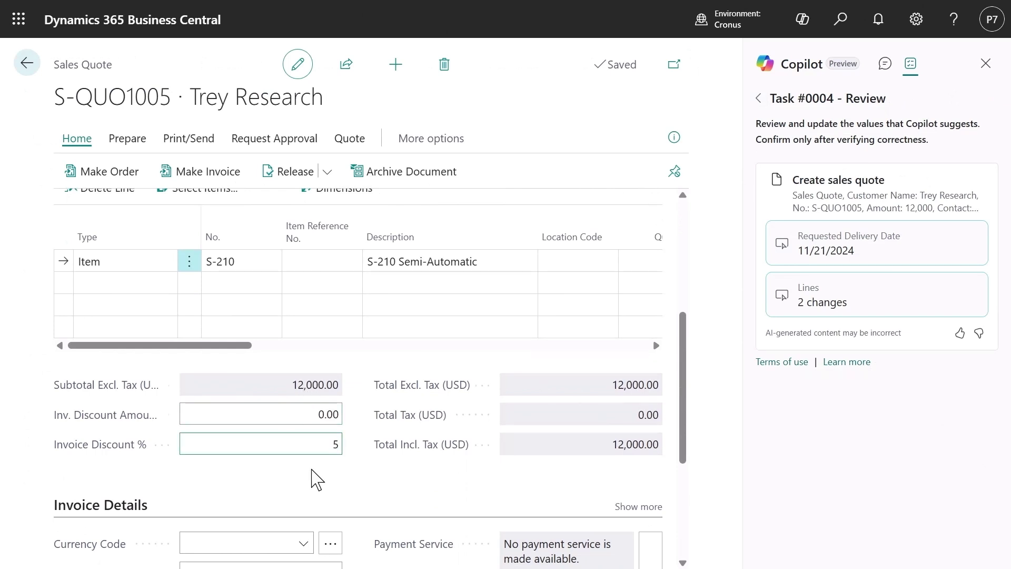
Step: Review the agent's drafted reply with quote S-QUO1005 and confirm it for sending
left_click(759, 100)
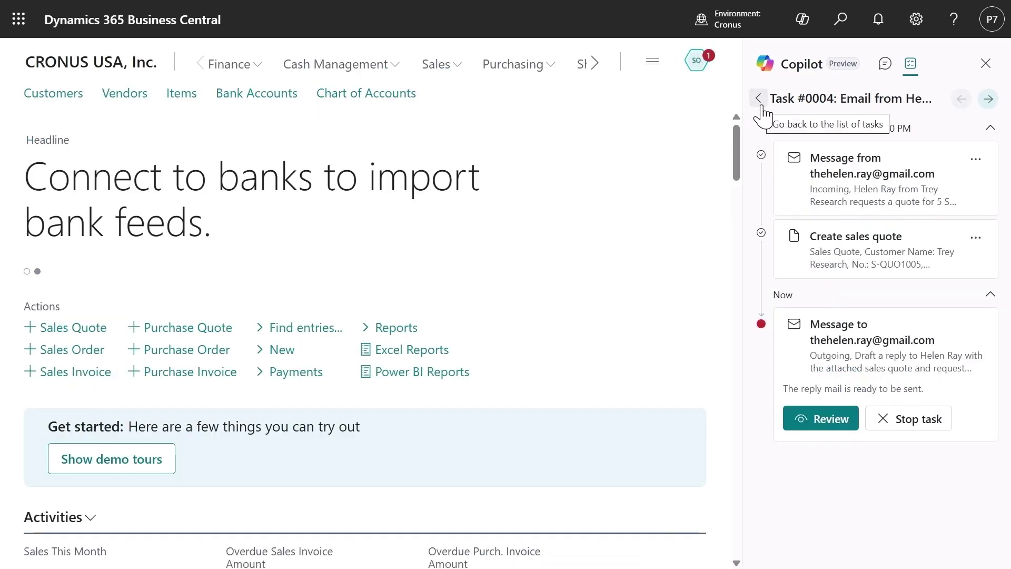
left_click(831, 420)
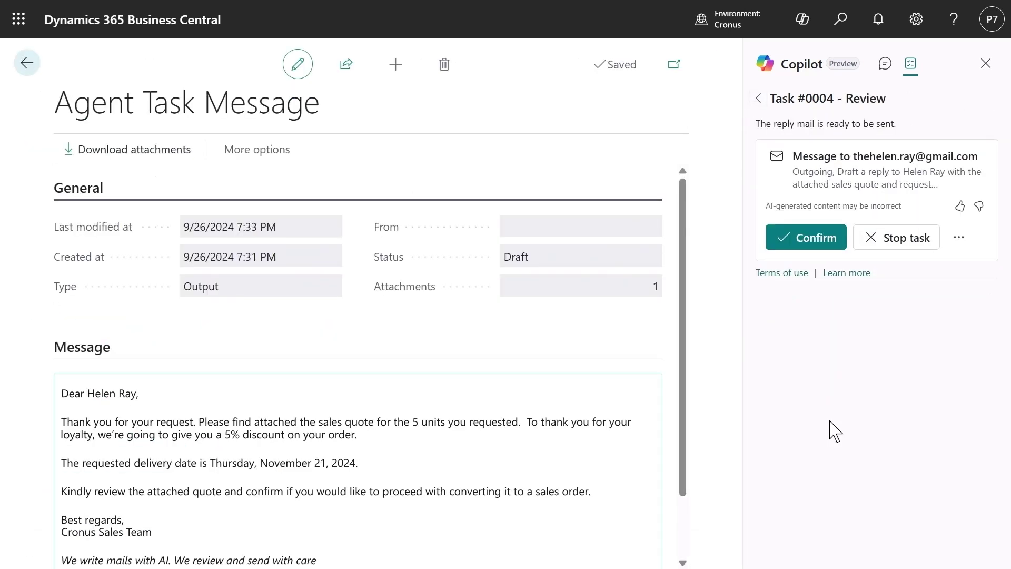
left_click(824, 252)
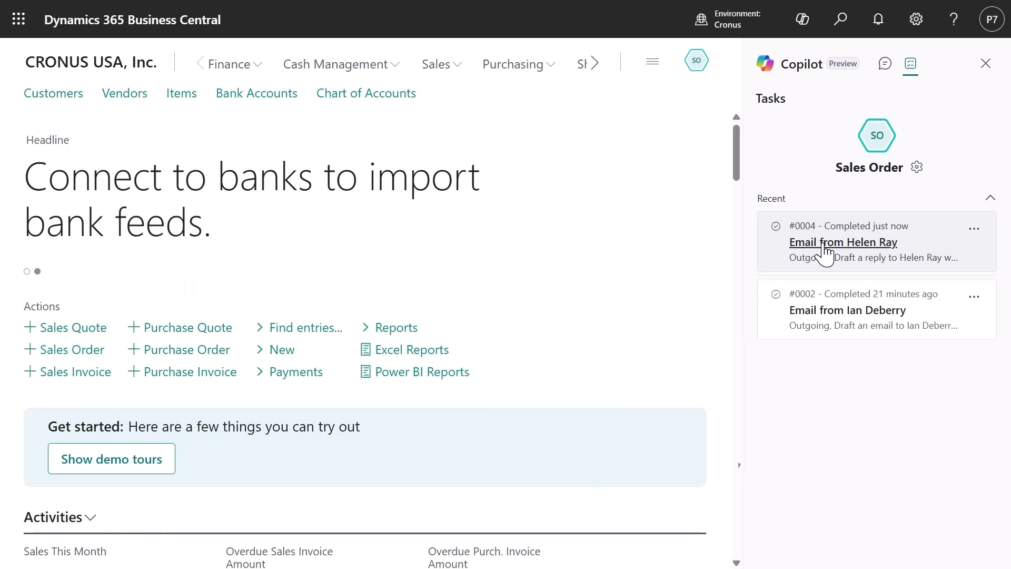
Step: Switch to the service management window and open the Service Orders - Today list
mouse_move(557, 552)
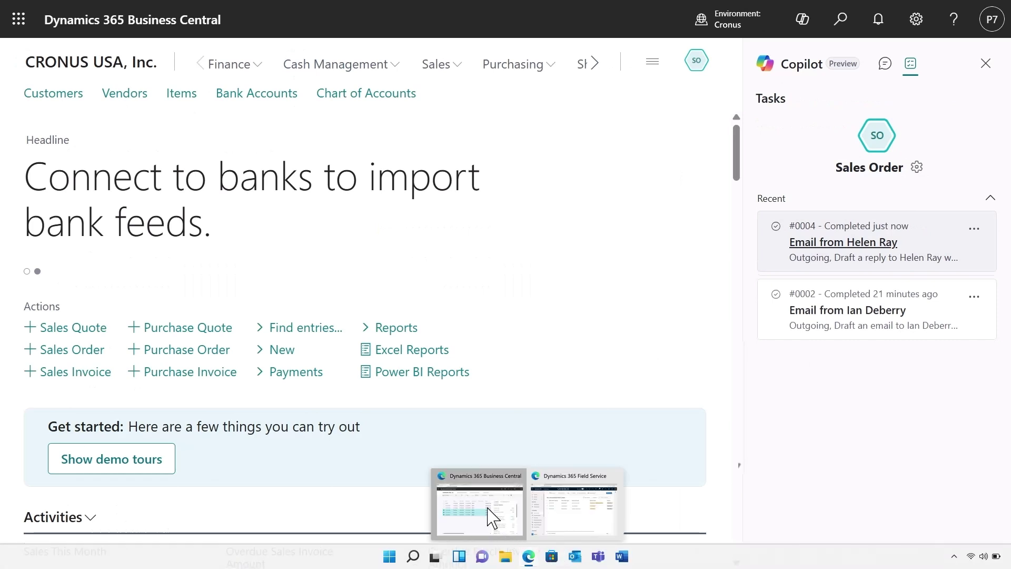
left_click(488, 509)
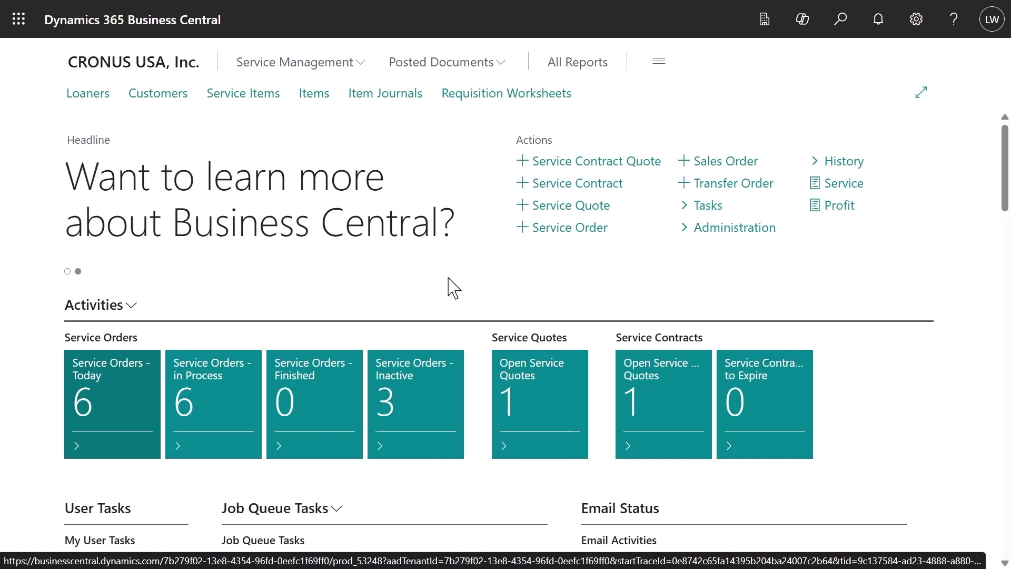
left_click(122, 408)
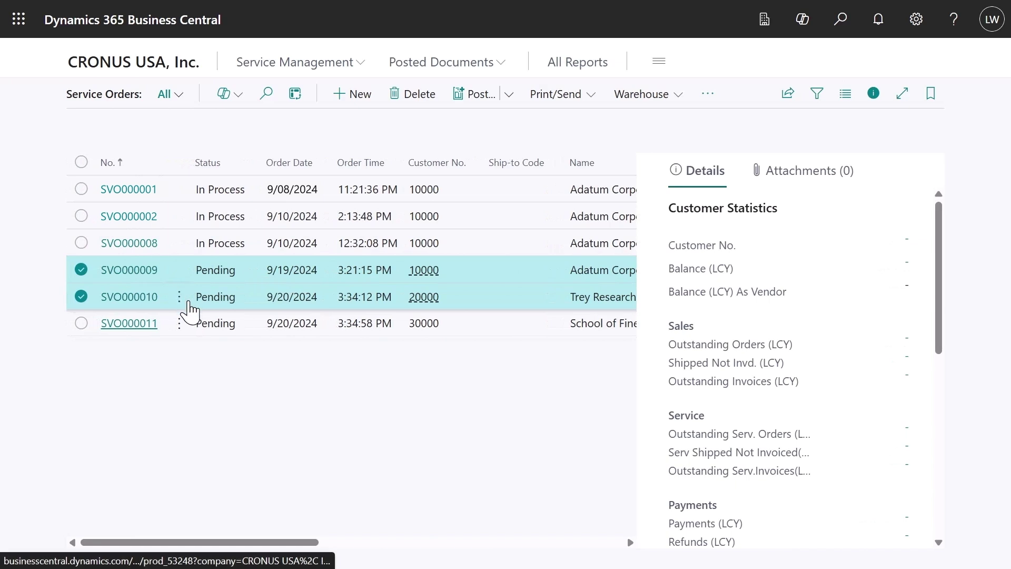
Step: Add SVO000011 to the selected SVO000009 and SVO000010 and synchronize all three to Field Service
left_click(213, 323)
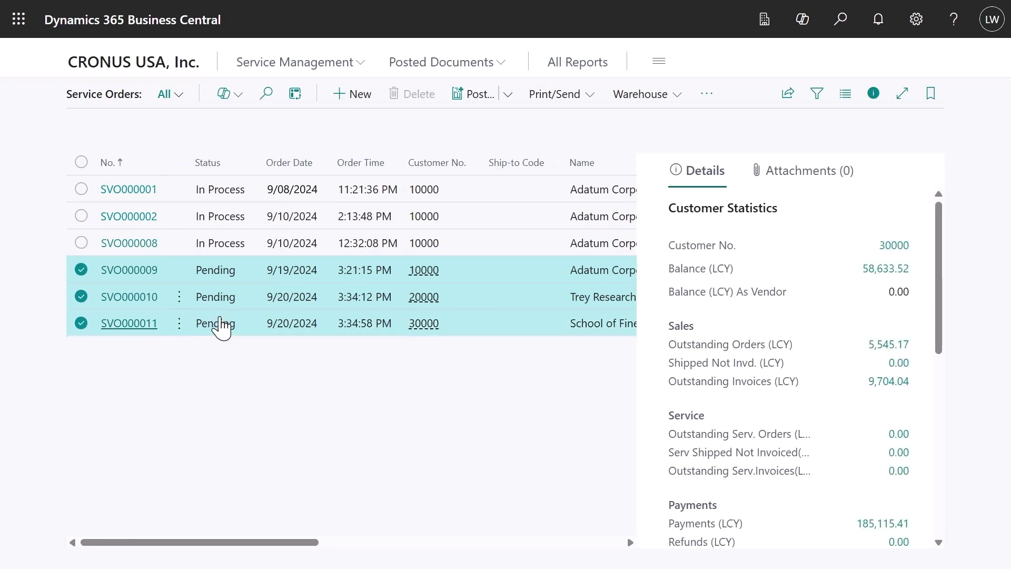
left_click(710, 100)
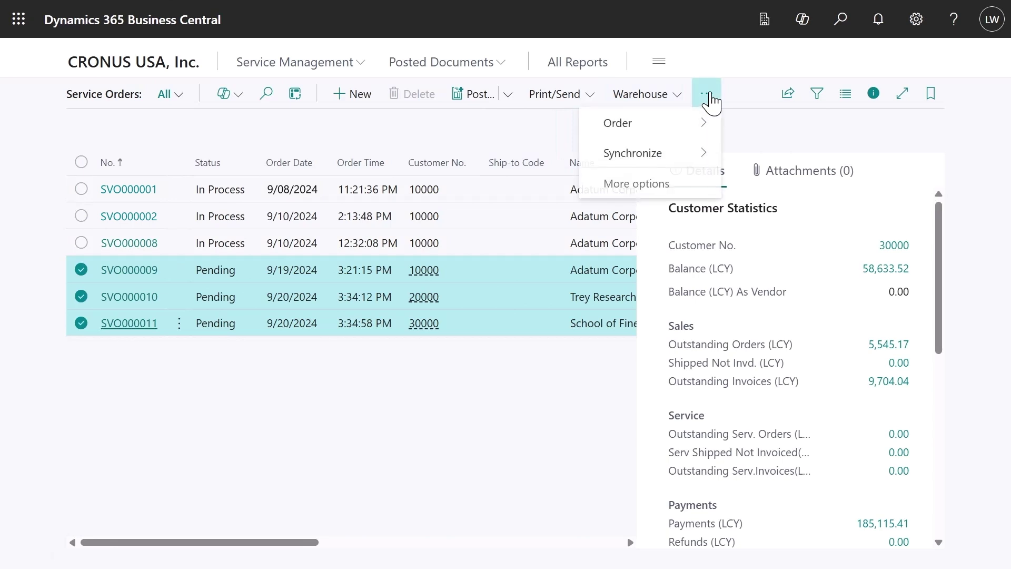
mouse_move(690, 166)
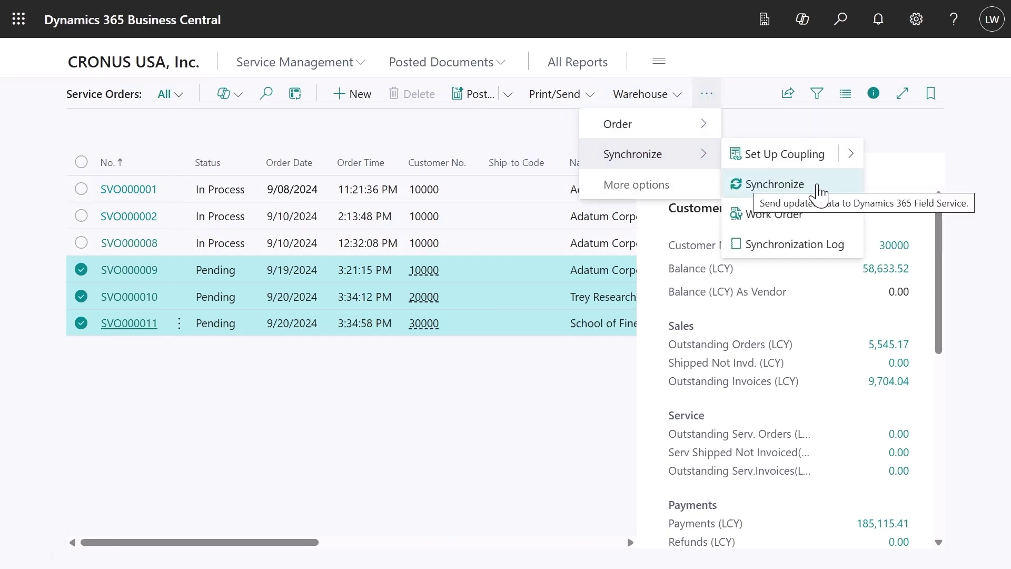
left_click(819, 193)
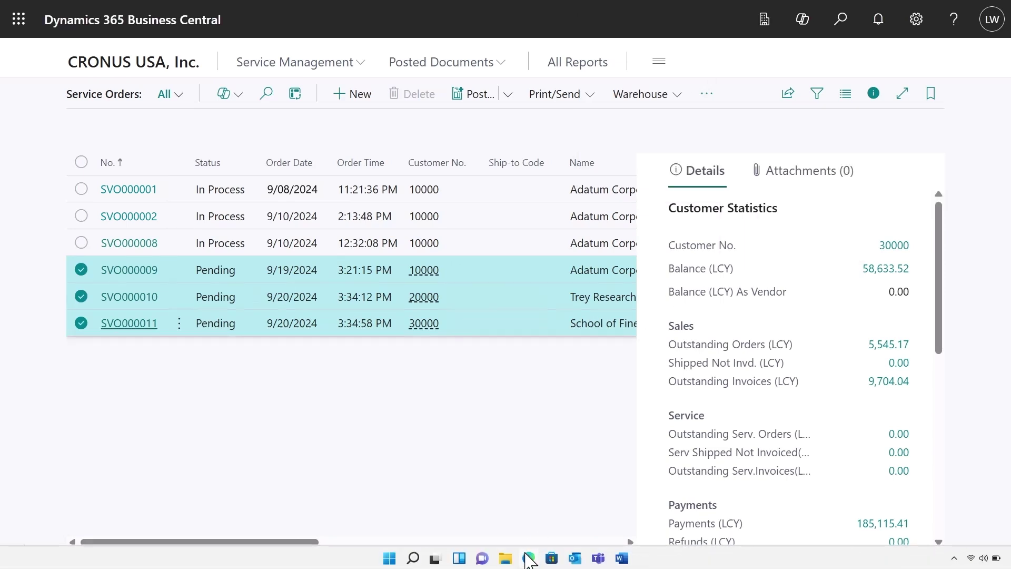
mouse_move(530, 557)
left_click(583, 518)
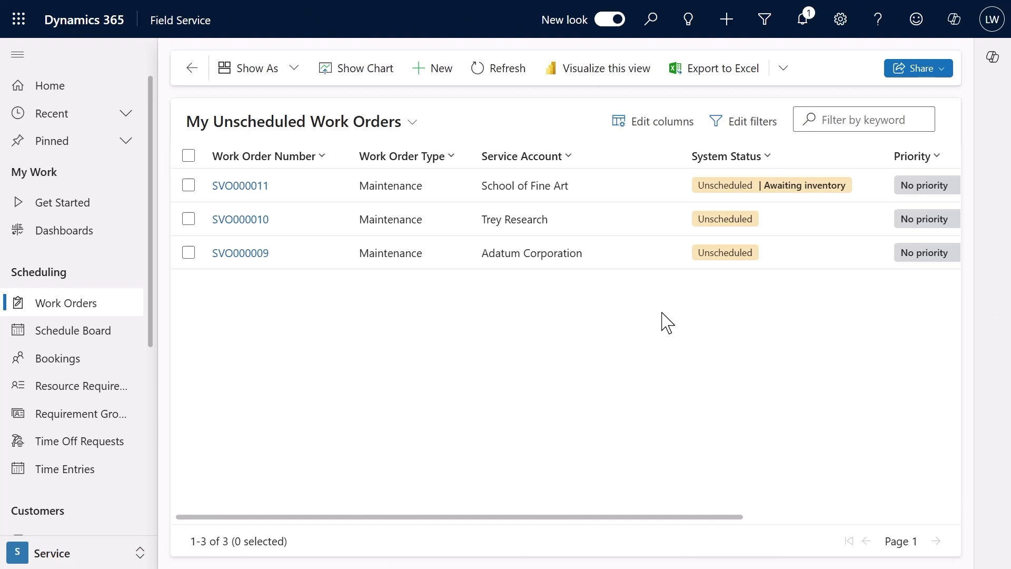
Step: Open the SVO000011 work order from My Unscheduled Work Orders
double_click(707, 193)
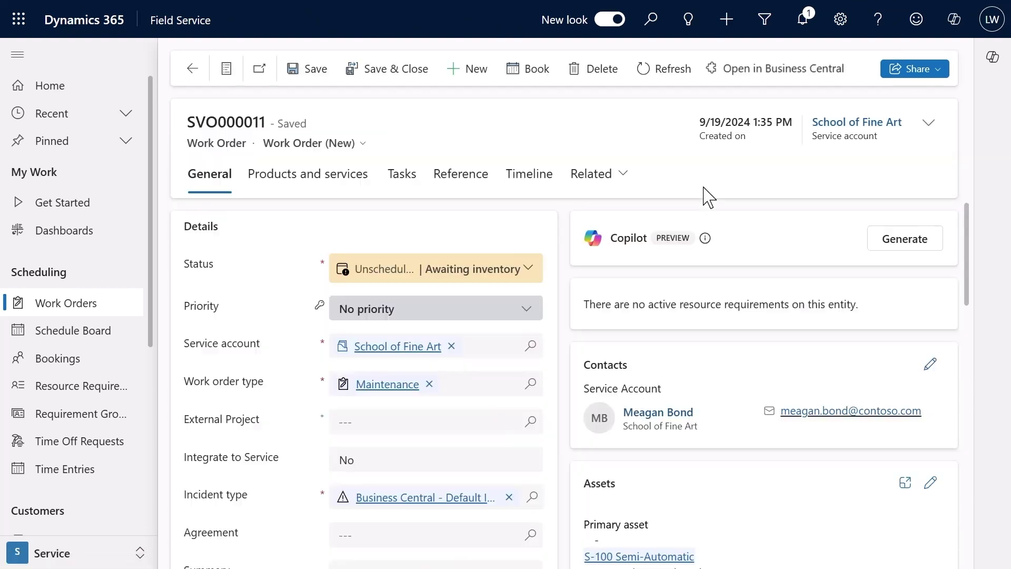
Step: Expand the 09/20/24 row in the coffee filter basket's Item Availability by Event
left_click(772, 71)
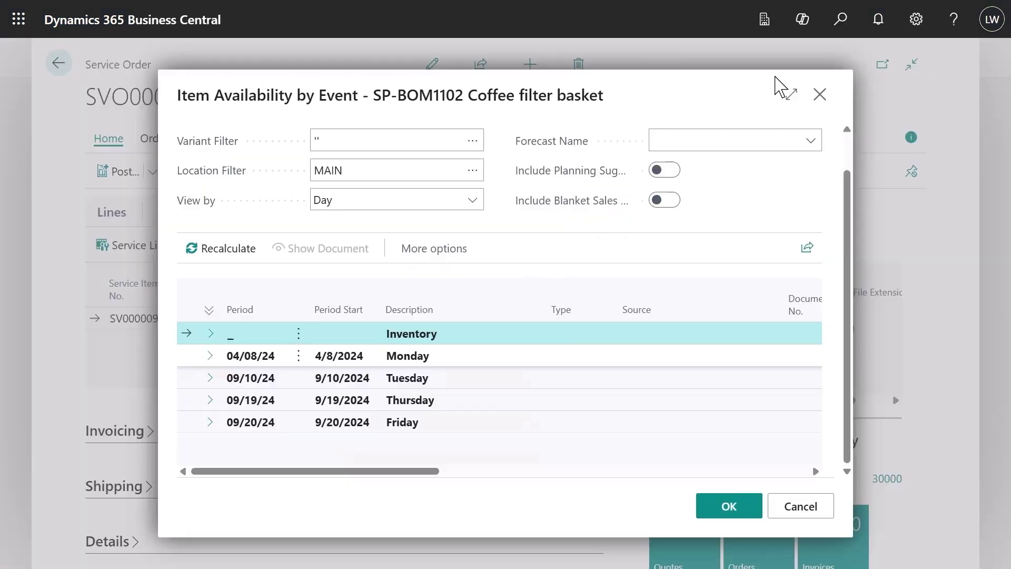
left_click(209, 422)
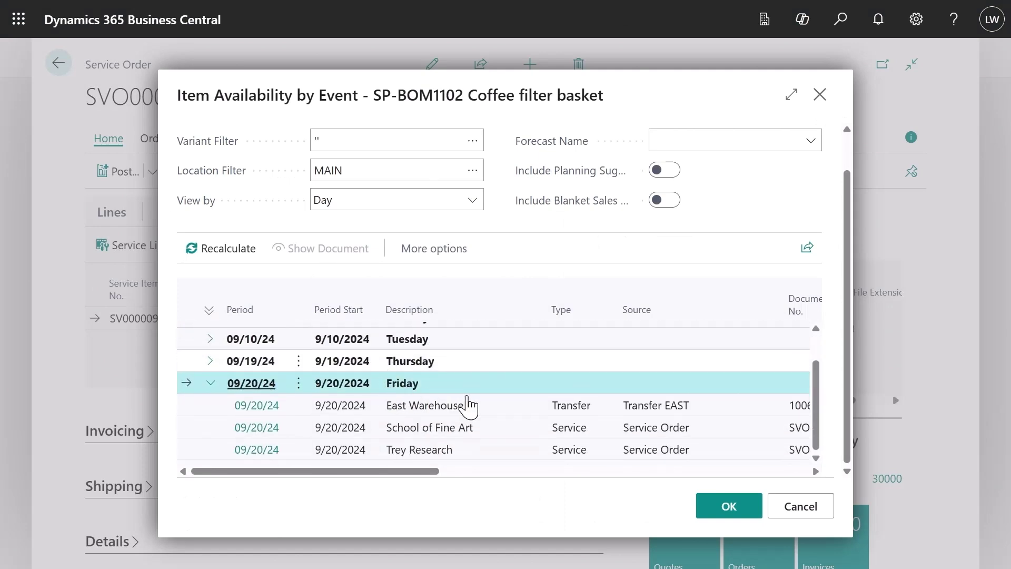
Step: Book SVO000011 for 30 minutes in the technician's Tuesday 9/24/2024 slot on the Schedule Board
mouse_move(528, 556)
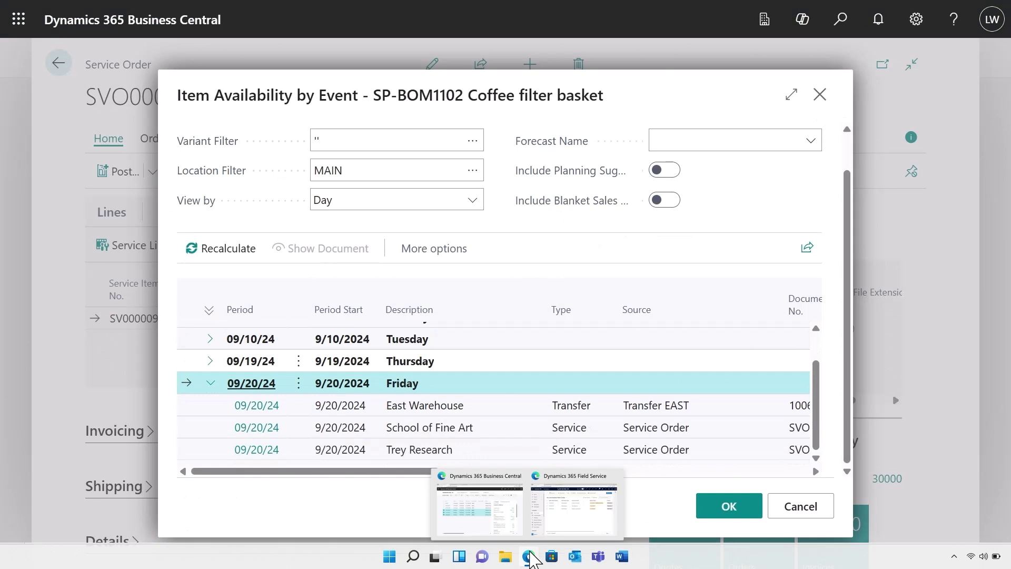
left_click(574, 511)
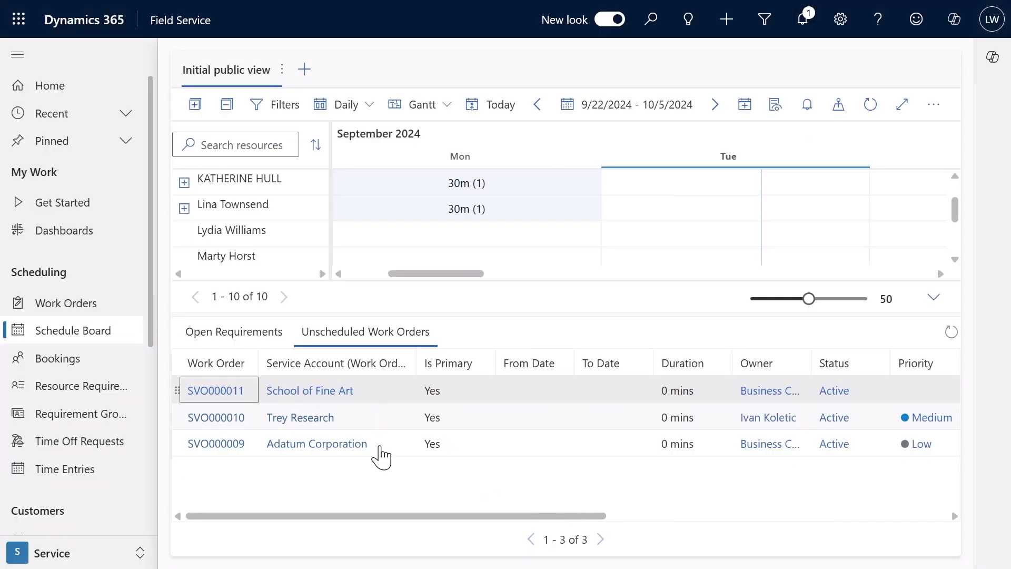
left_click_drag(183, 394, 660, 231)
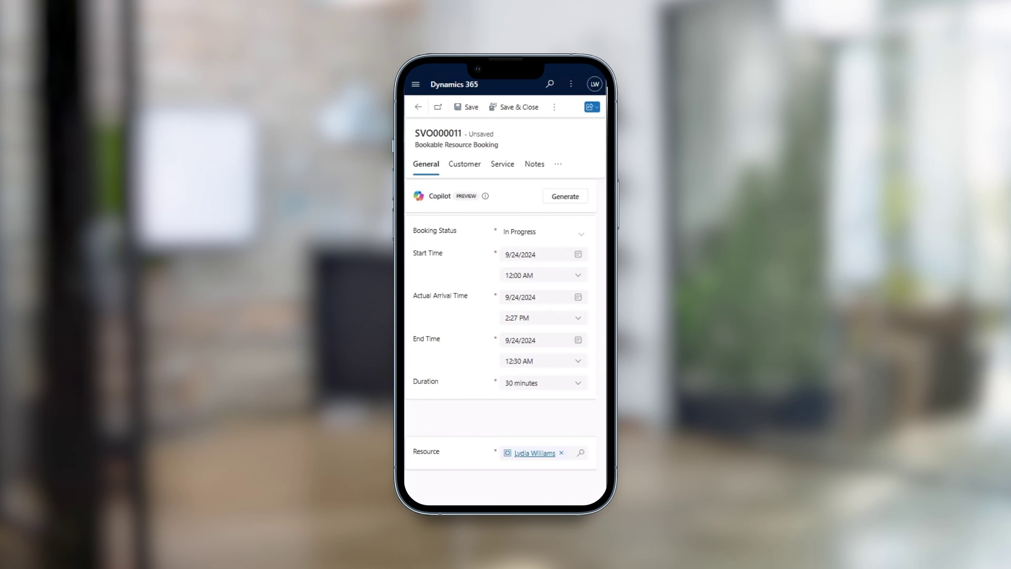
Step: Mark the Repair service as used on the SVO000011 booking's Service tab
left_click(465, 164)
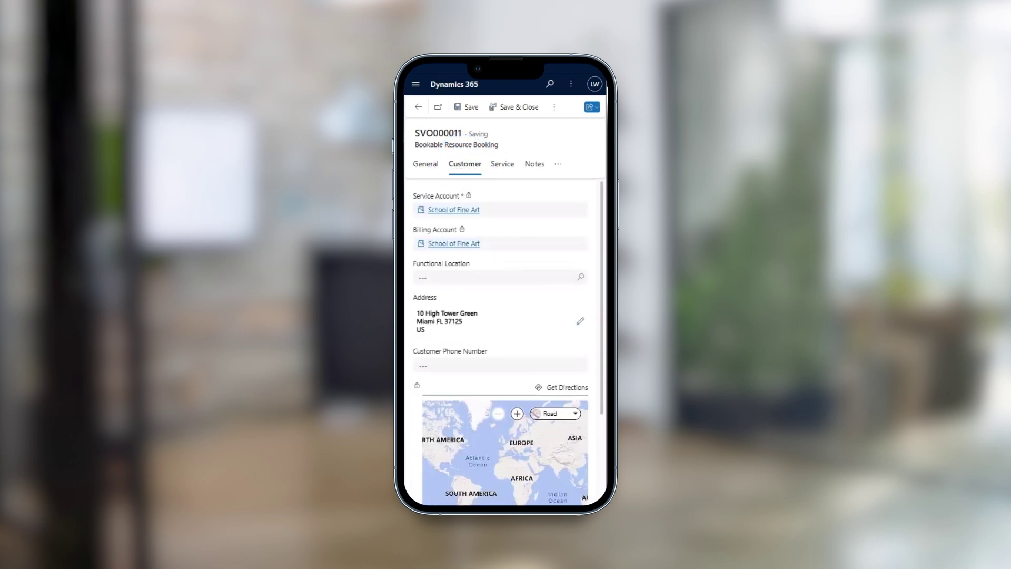
left_click(503, 164)
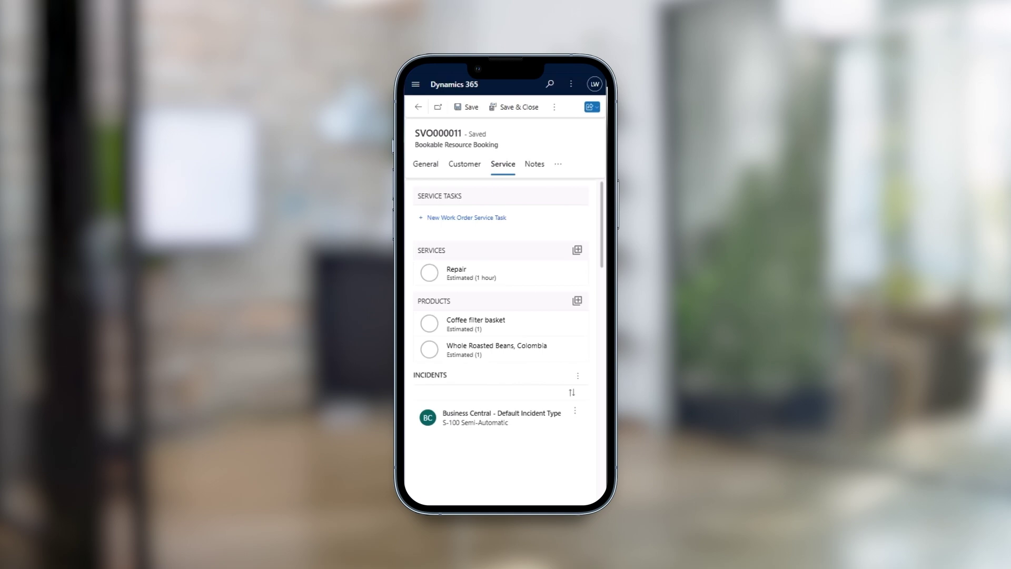
left_click(429, 273)
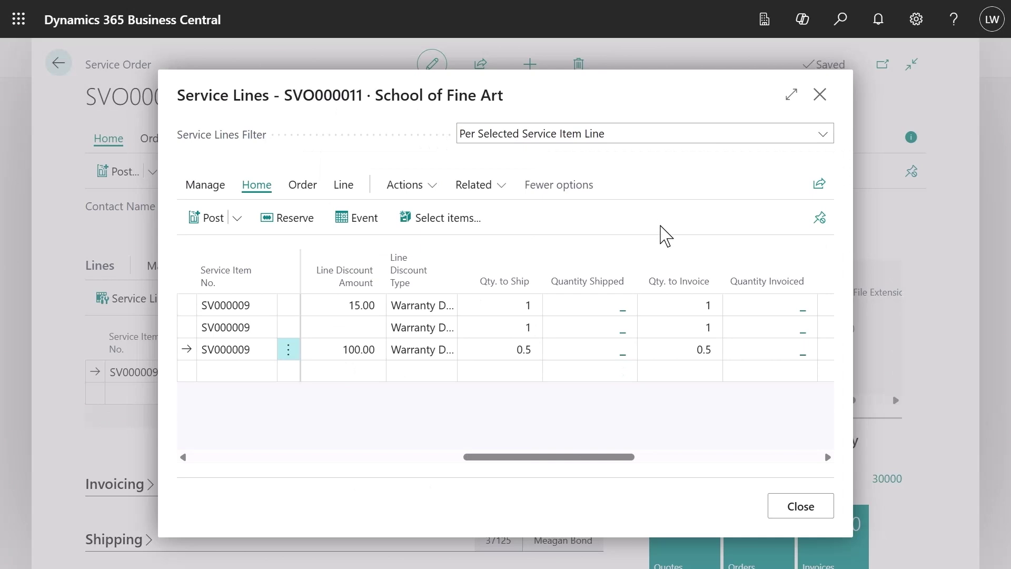
Step: Close the Service Lines window to return to the SVO000011 School of Fine Art order
left_click(809, 513)
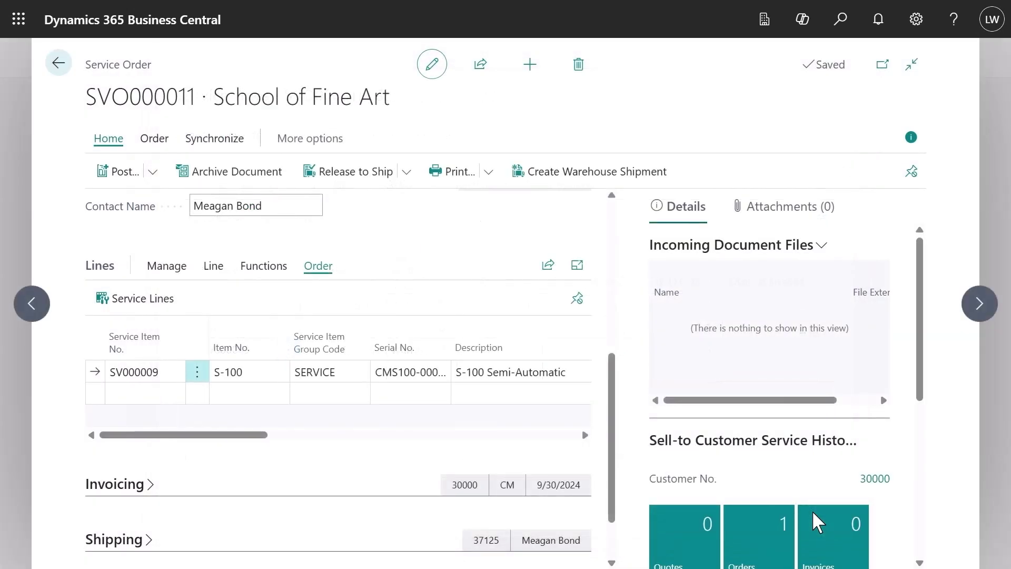